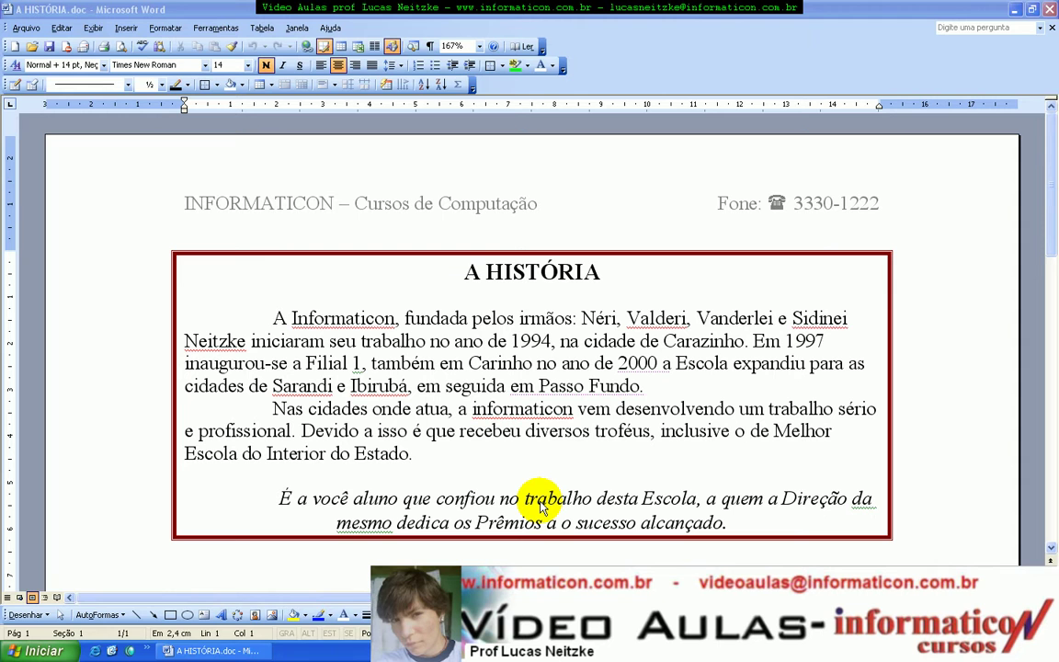
- Place the cursor right after the word 'Carinho' in the first paragraph
{"action": "left_click", "coordinate": [536, 363]}
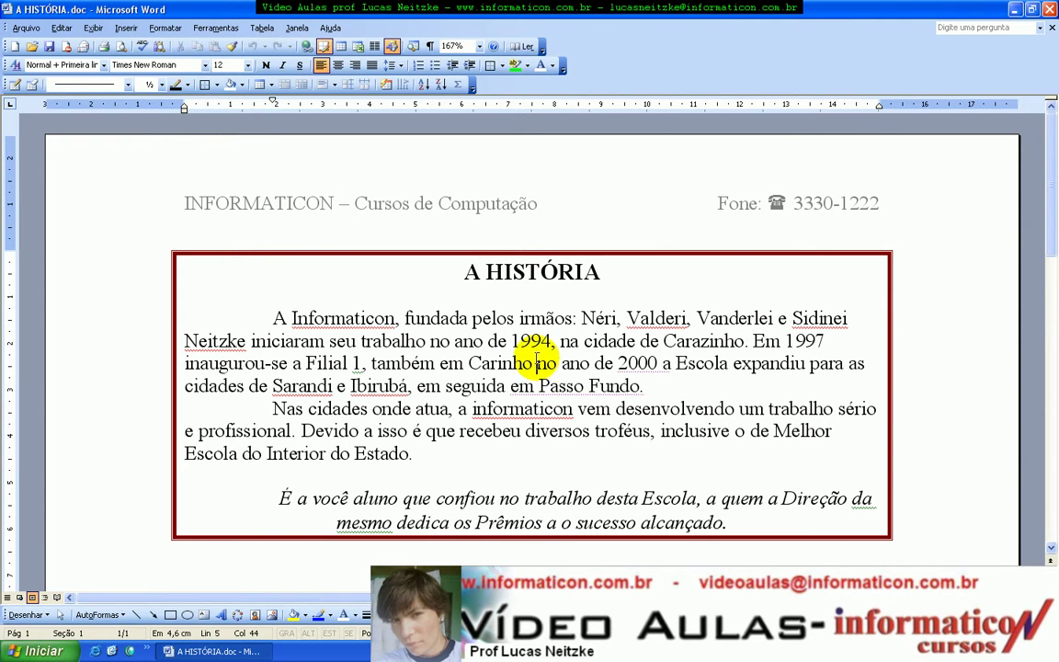
- Start Insert Picture and browse to the C:\LUKINHAS\PHOTOS folder
{"action": "left_click", "coordinate": [273, 615]}
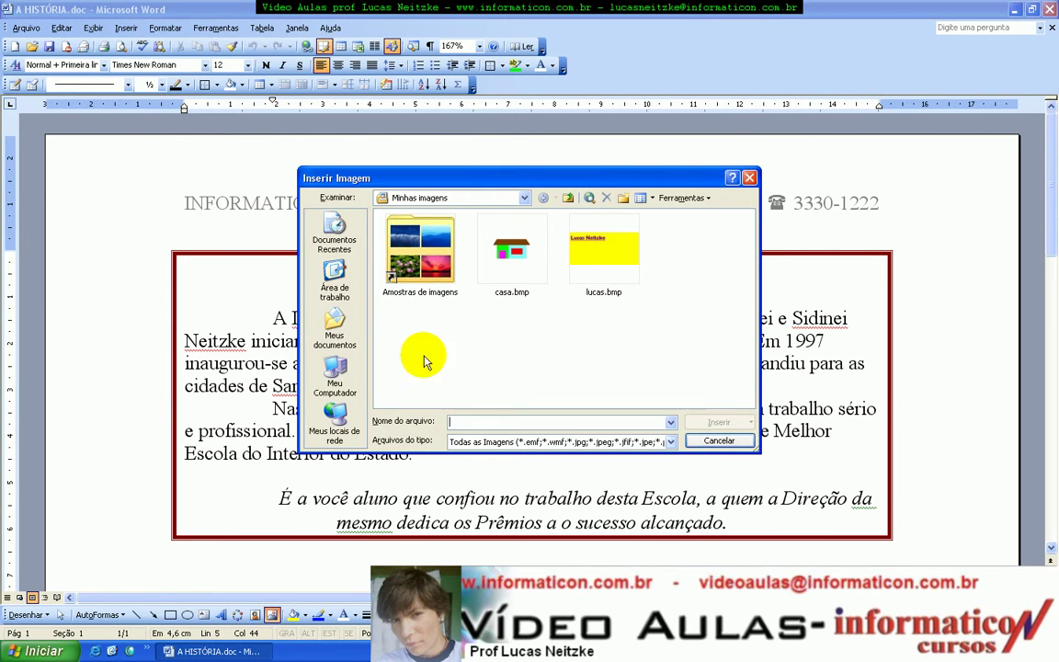
{"action": "double_click", "coordinate": [423, 266]}
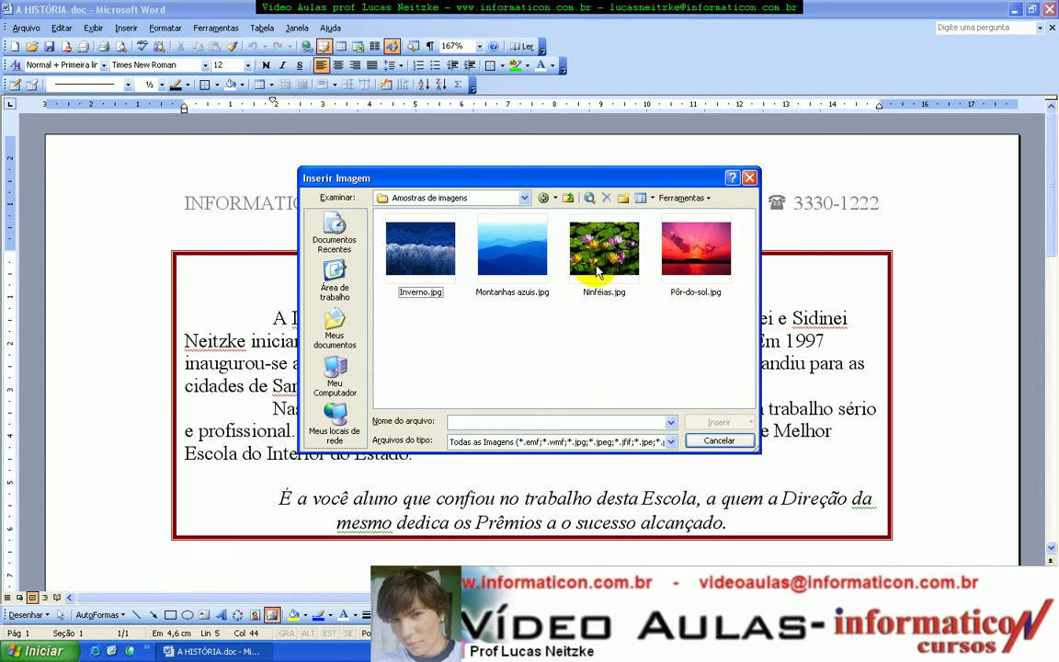
{"action": "left_click", "coordinate": [334, 384]}
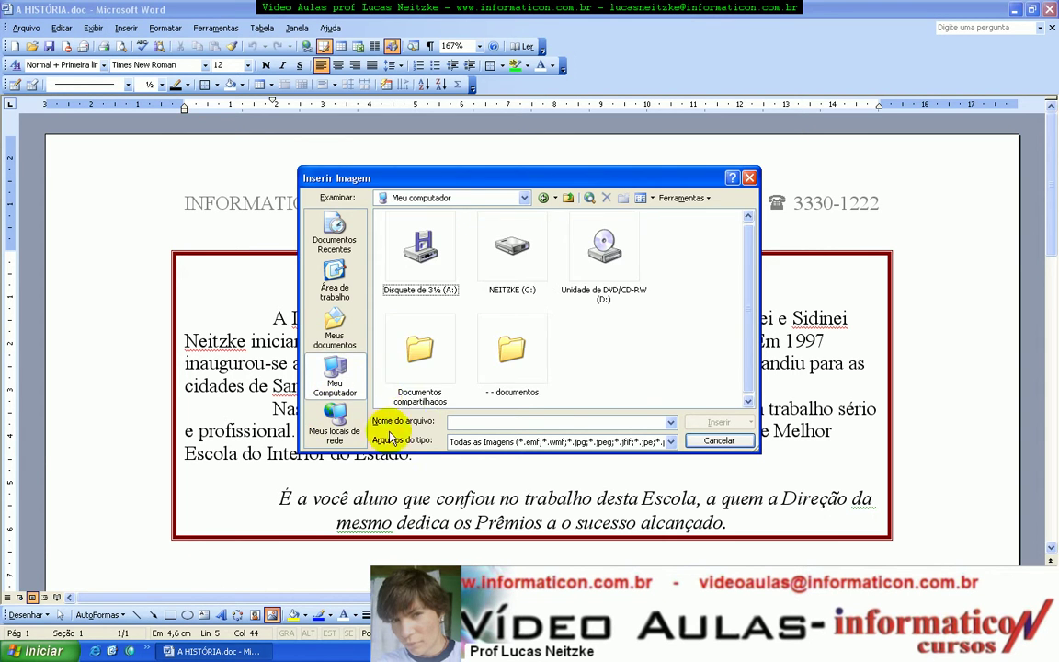
{"action": "double_click", "coordinate": [522, 232]}
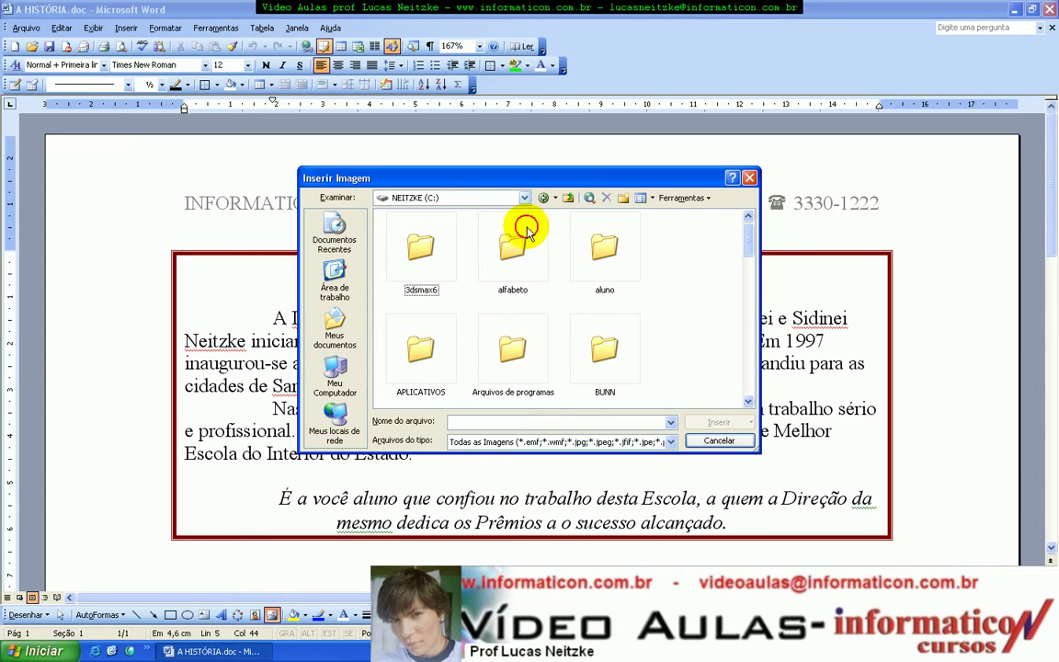
{"action": "left_click", "coordinate": [563, 319]}
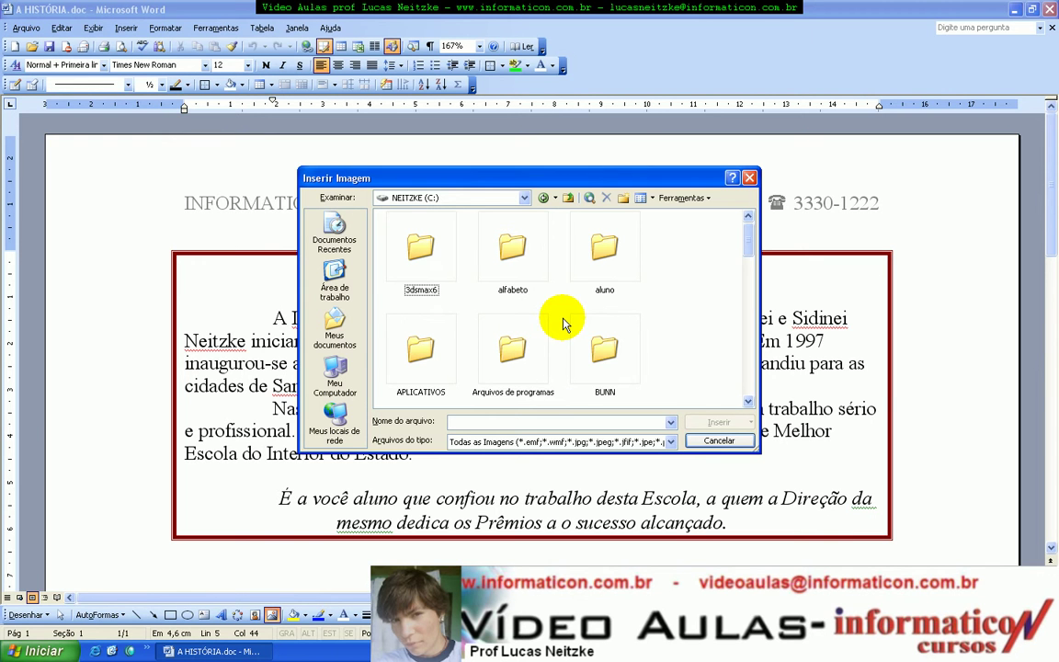
{"action": "scroll", "coordinate": [570, 326], "scroll_direction": "down", "scroll_amount": 3}
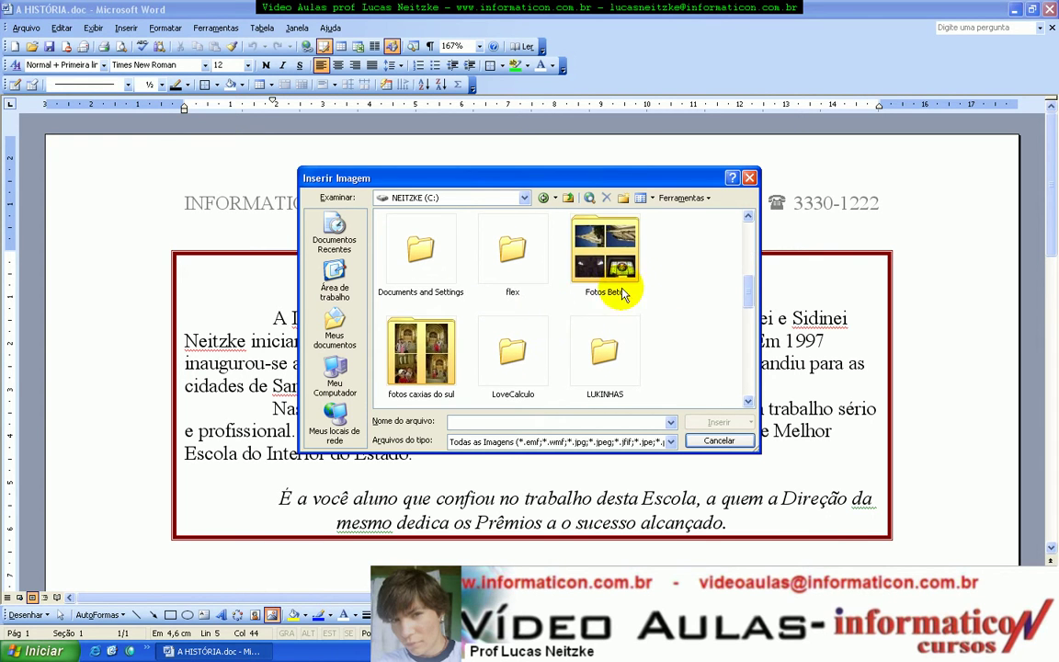
{"action": "scroll", "coordinate": [542, 296], "scroll_direction": "down", "scroll_amount": 1}
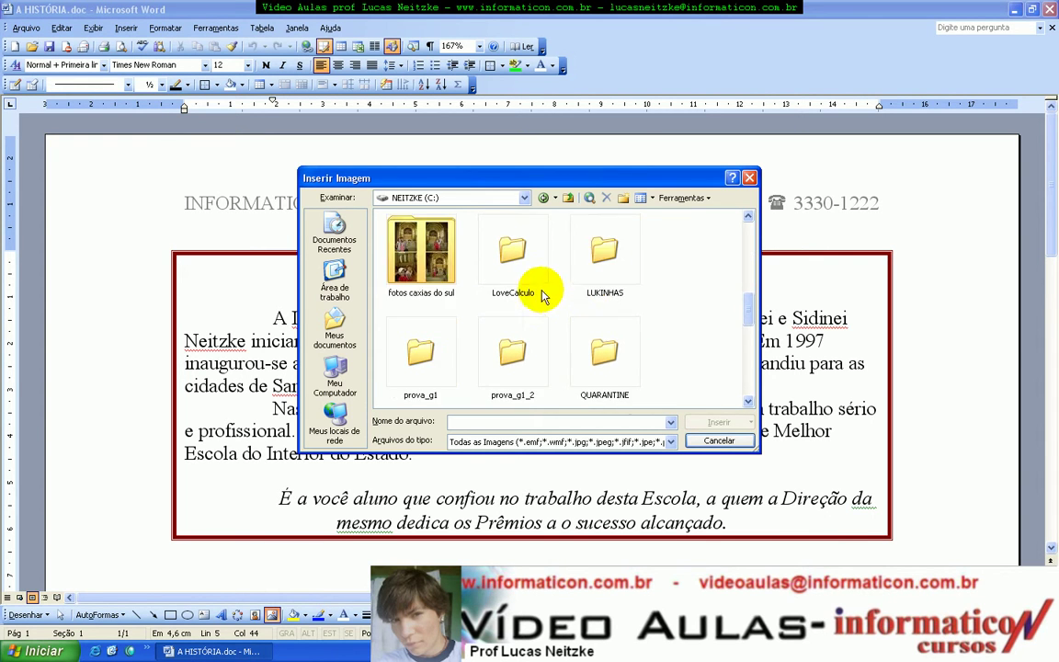
{"action": "double_click", "coordinate": [603, 248]}
{"action": "double_click", "coordinate": [521, 262]}
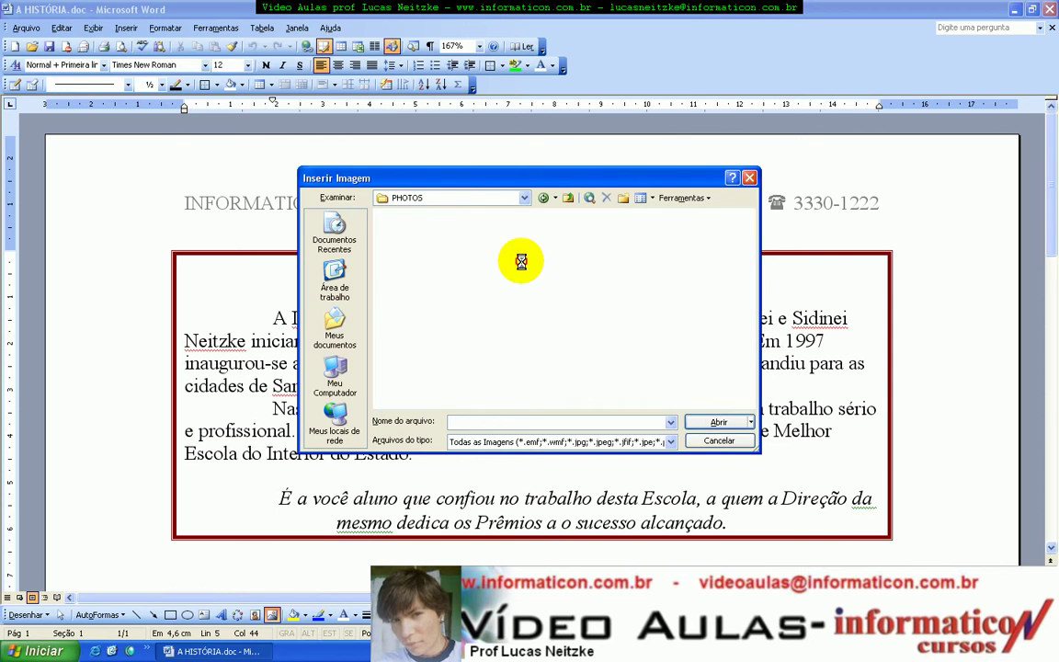
- Find and select eu e giu.jpg in the PHOTOS folder
{"action": "scroll", "coordinate": [670, 285], "scroll_direction": "down", "scroll_amount": 2}
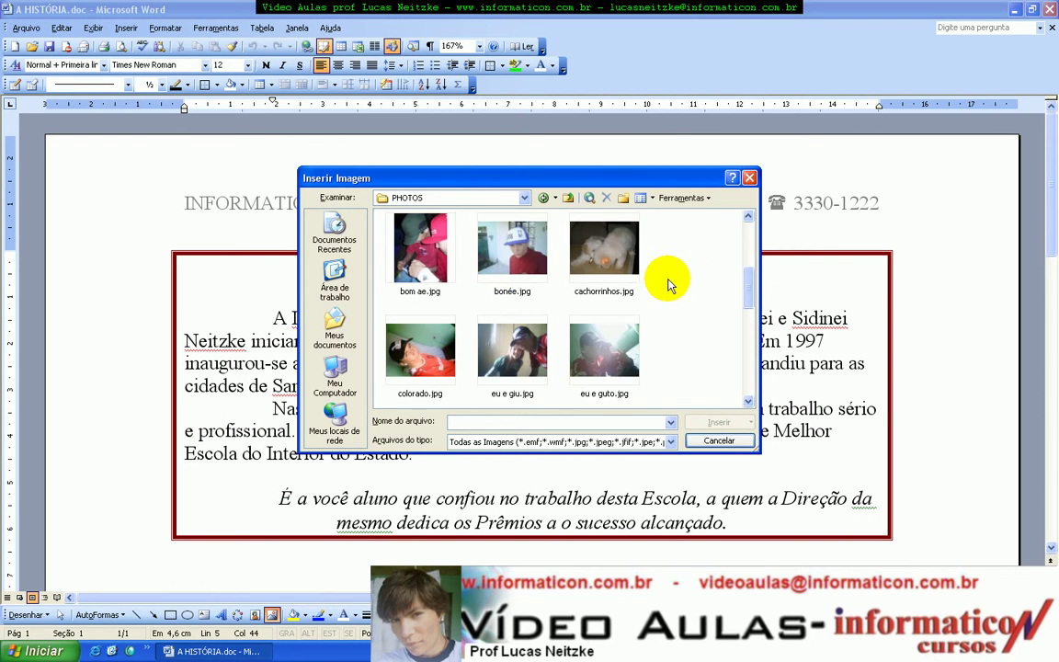
{"action": "scroll", "coordinate": [662, 287], "scroll_direction": "down", "scroll_amount": 3}
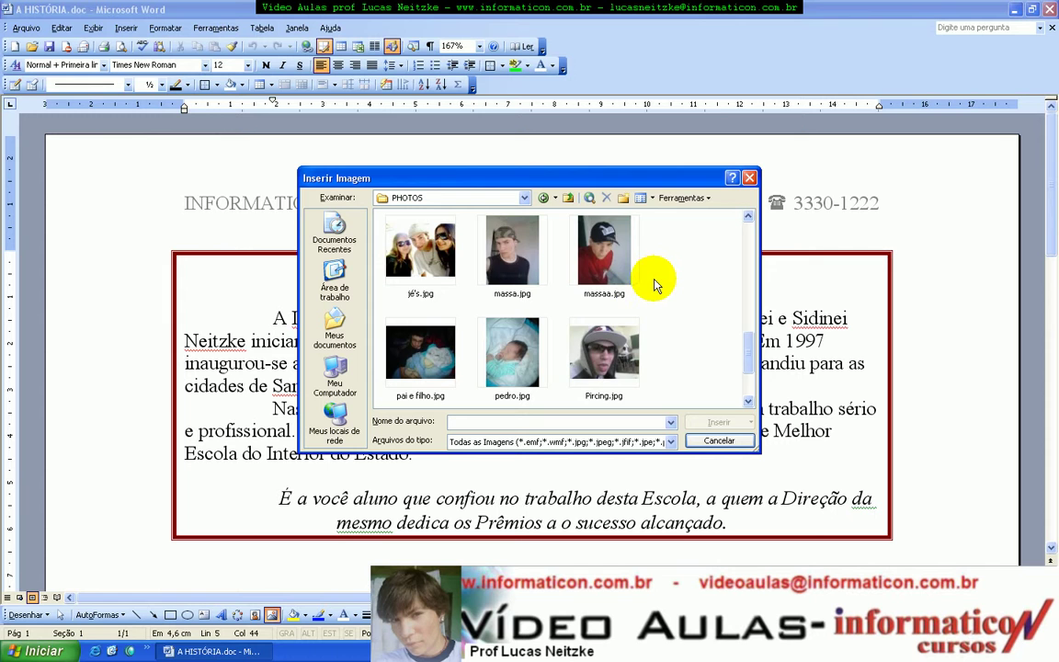
{"action": "scroll", "coordinate": [655, 286], "scroll_direction": "down", "scroll_amount": 1}
{"action": "scroll", "coordinate": [652, 285], "scroll_direction": "up", "scroll_amount": 1}
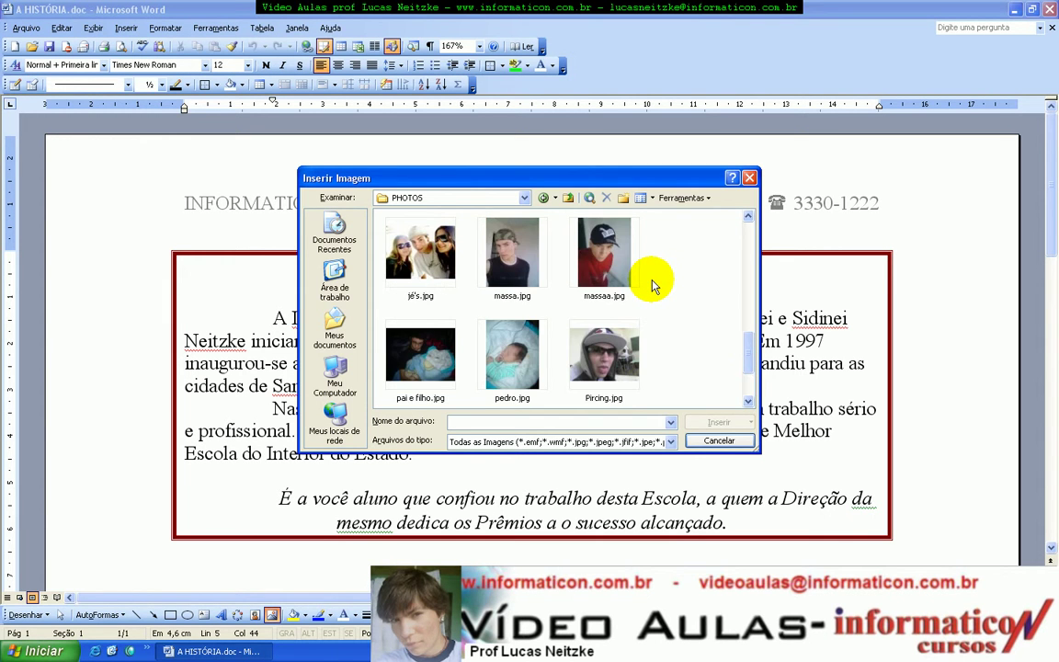
{"action": "scroll", "coordinate": [628, 294], "scroll_direction": "up", "scroll_amount": 1}
{"action": "scroll", "coordinate": [589, 301], "scroll_direction": "up", "scroll_amount": 1}
{"action": "scroll", "coordinate": [533, 307], "scroll_direction": "up", "scroll_amount": 1}
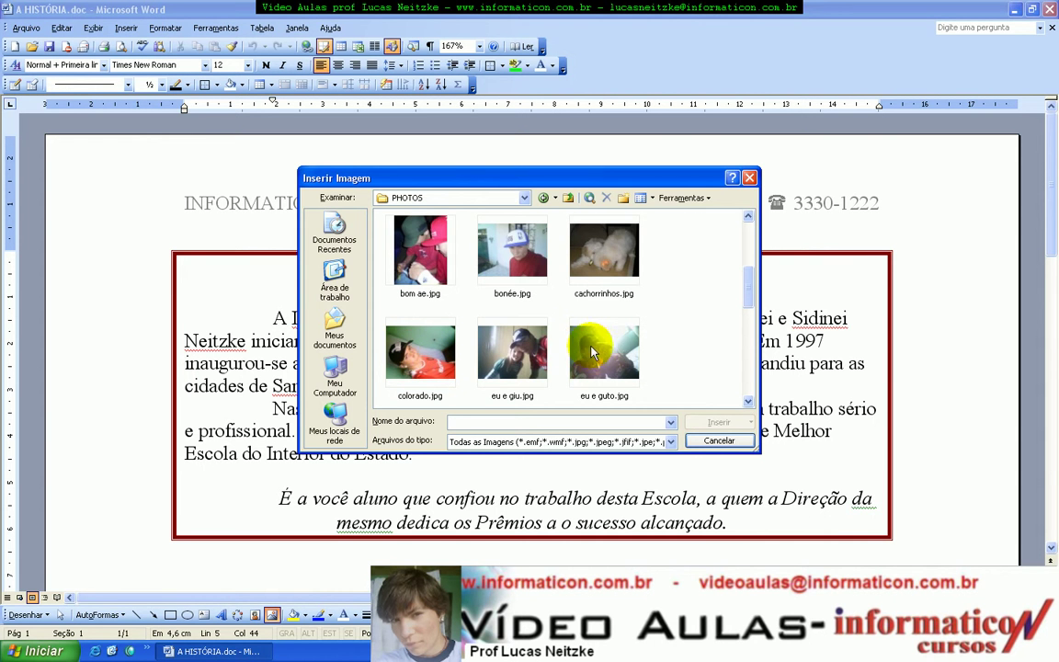
{"action": "left_click", "coordinate": [528, 354]}
- Insert the photo and set its text wrapping to Behind Text
{"action": "double_click", "coordinate": [529, 354]}
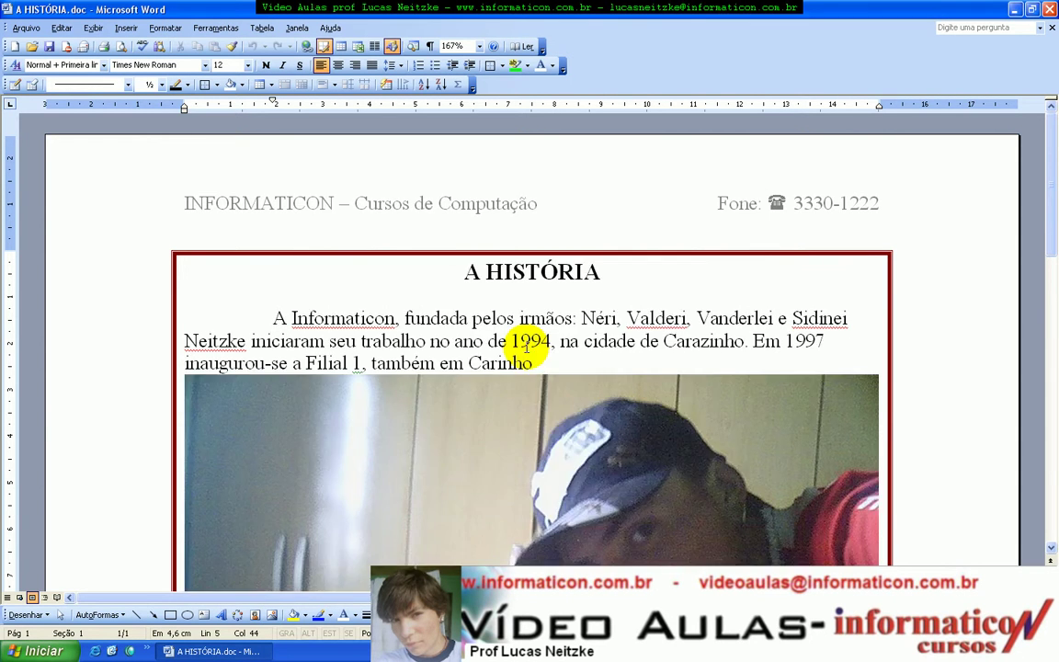
{"action": "scroll", "coordinate": [525, 316], "scroll_direction": "up", "scroll_amount": 2}
{"action": "scroll", "coordinate": [518, 329], "scroll_direction": "up", "scroll_amount": 3}
{"action": "scroll", "coordinate": [514, 330], "scroll_direction": "down", "scroll_amount": 3}
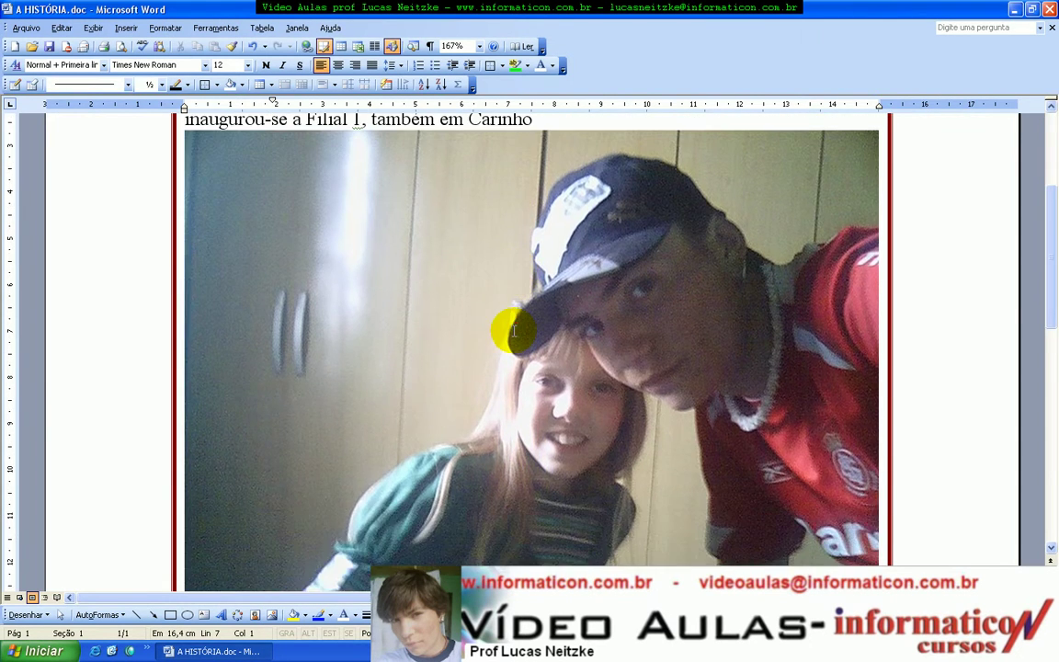
{"action": "left_click", "coordinate": [567, 348]}
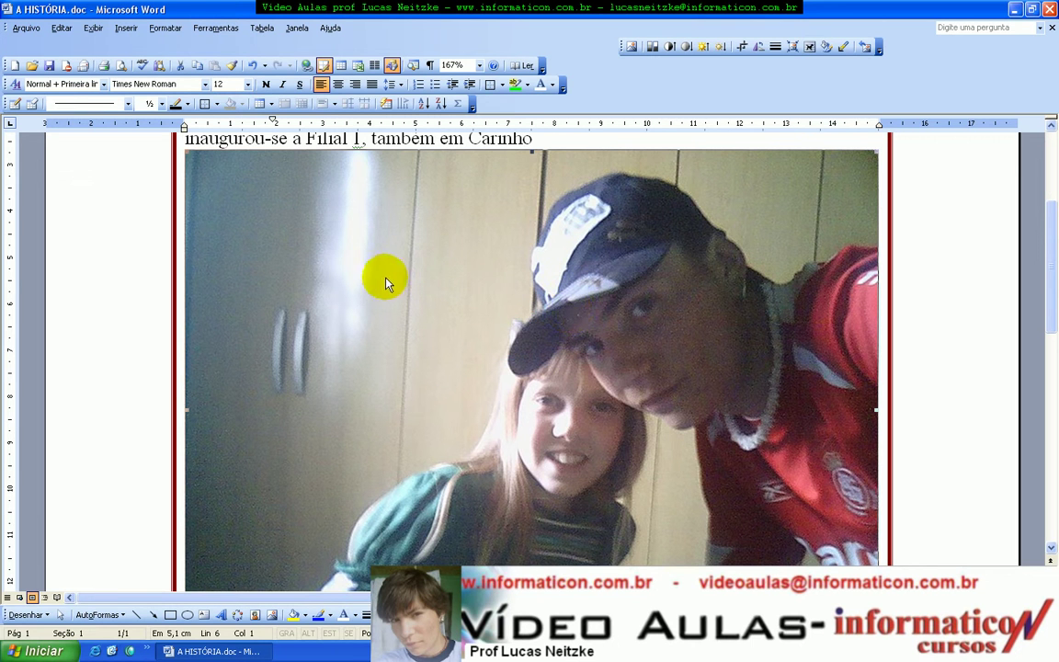
{"action": "left_click", "coordinate": [809, 47]}
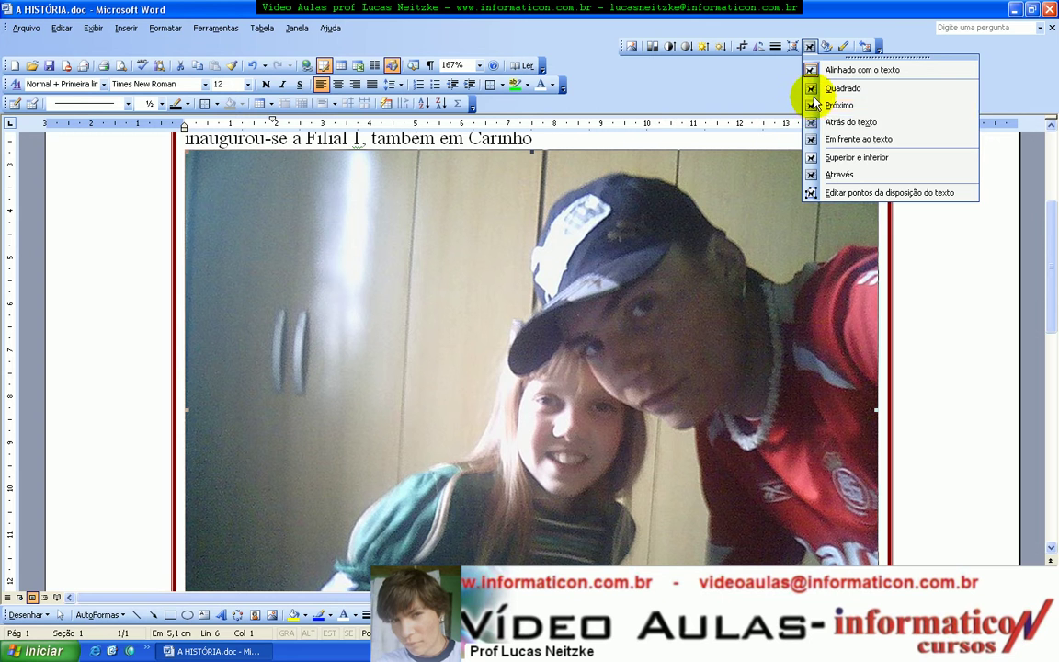
{"action": "left_click", "coordinate": [813, 121]}
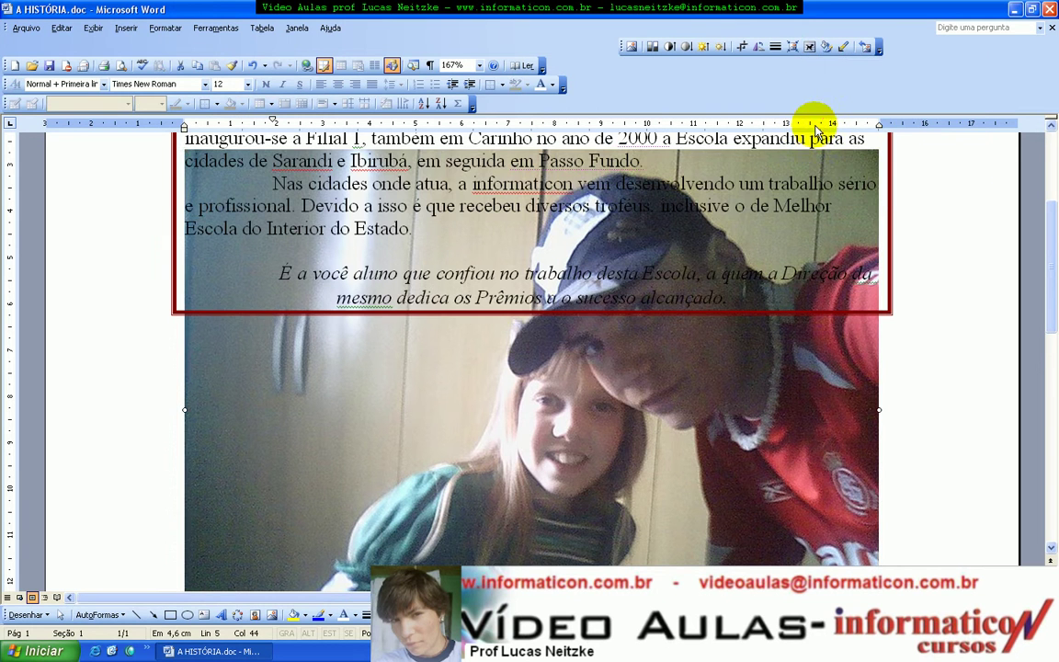
- Apply Washout colour to the photo, adjust contrast, and lower its brightness twice
{"action": "scroll", "coordinate": [357, 260], "scroll_direction": "up", "scroll_amount": 1}
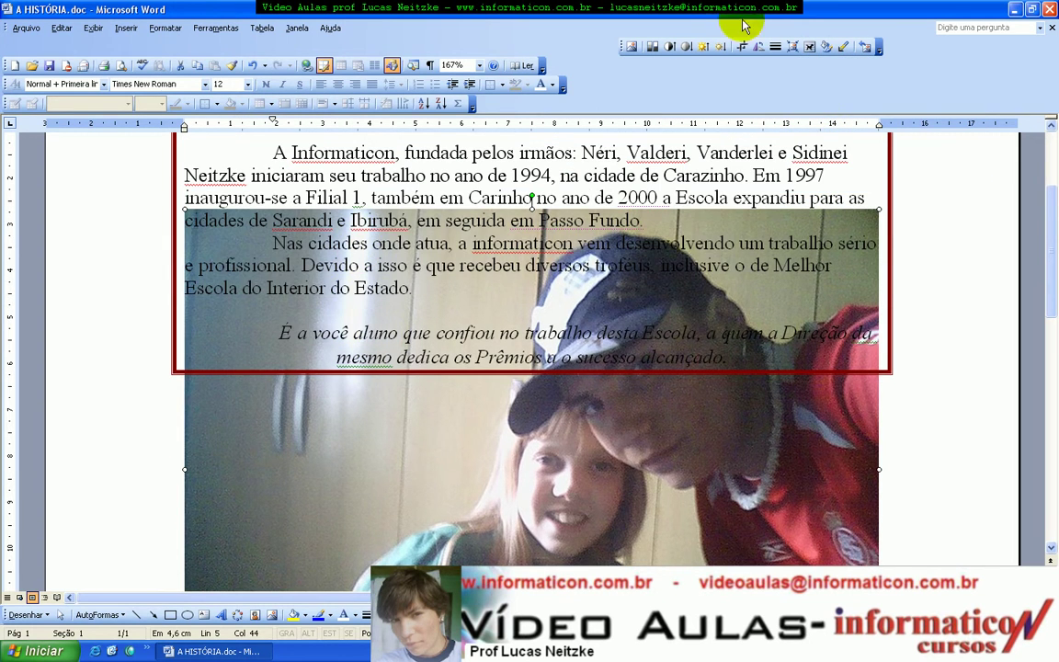
{"action": "left_click", "coordinate": [652, 49]}
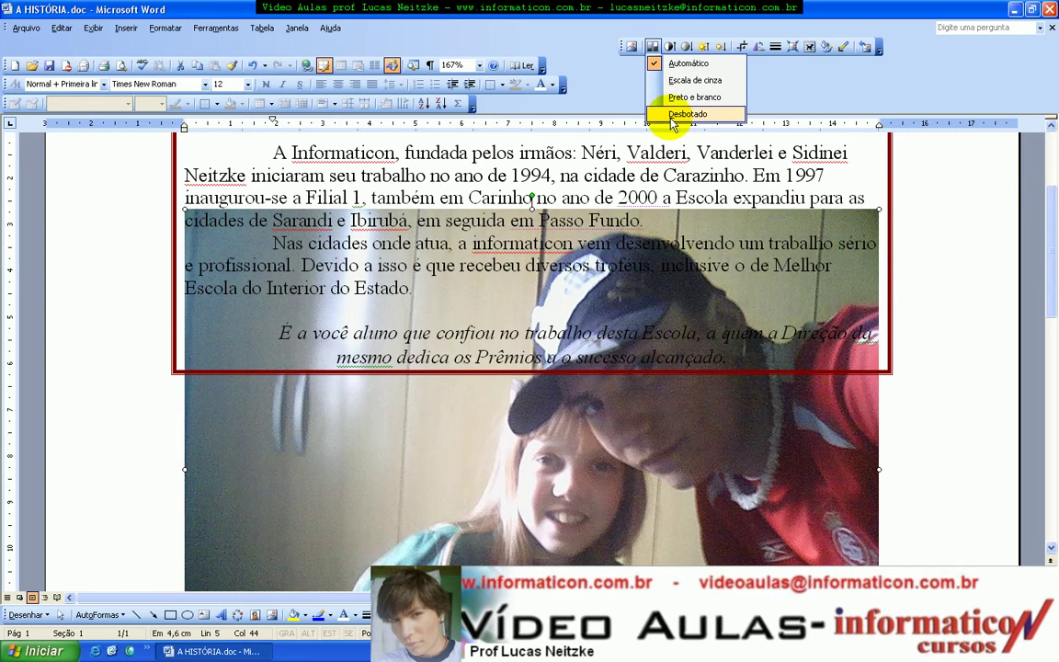
{"action": "left_click", "coordinate": [676, 112]}
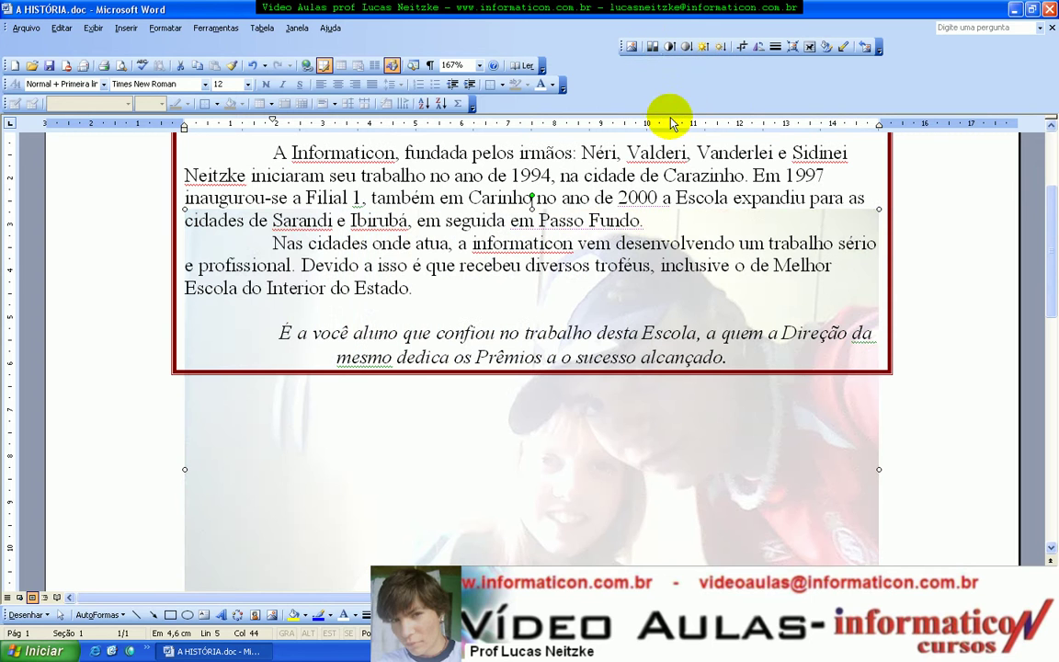
{"action": "left_click", "coordinate": [671, 48]}
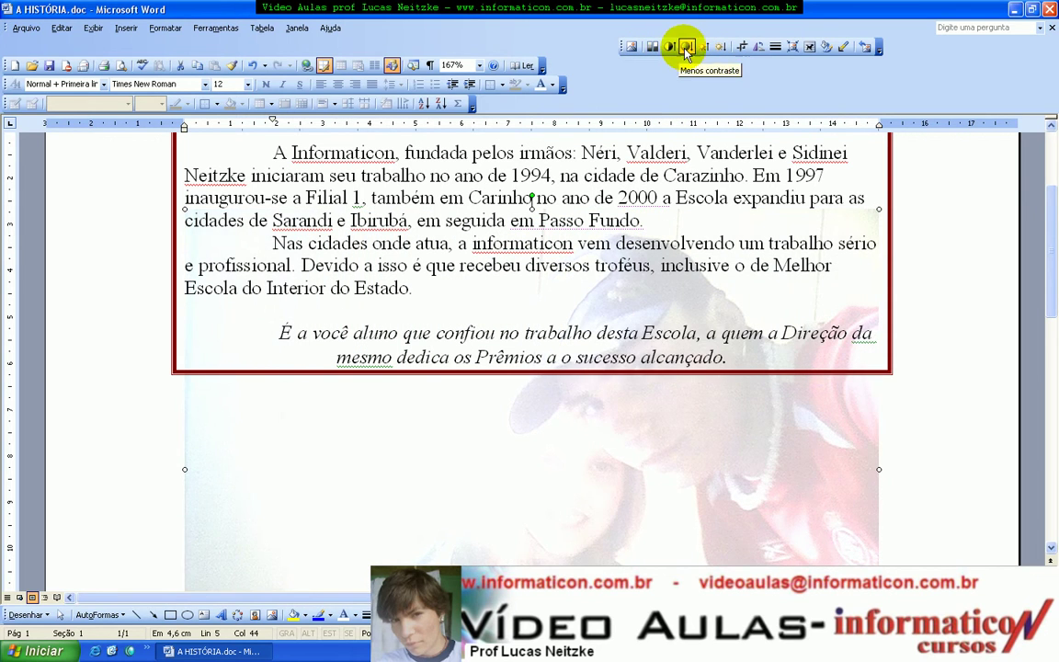
{"action": "left_click", "coordinate": [724, 48]}
{"action": "left_click", "coordinate": [724, 48]}
{"action": "left_click", "coordinate": [725, 48]}
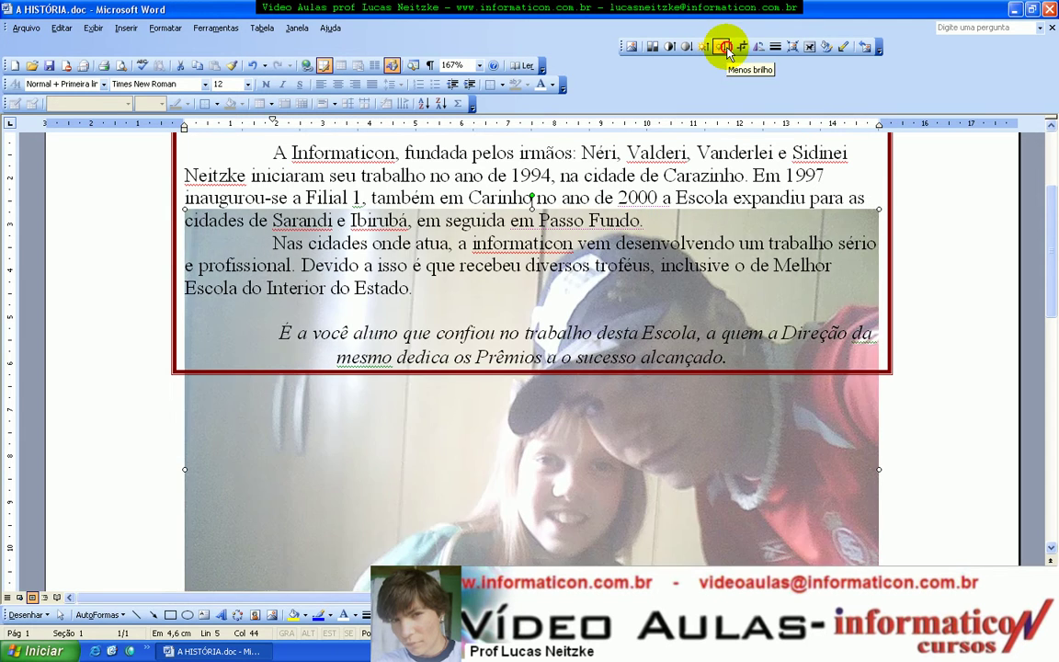
{"action": "scroll", "coordinate": [349, 543], "scroll_direction": "down", "scroll_amount": 2}
{"action": "scroll", "coordinate": [217, 456], "scroll_direction": "down", "scroll_amount": 3}
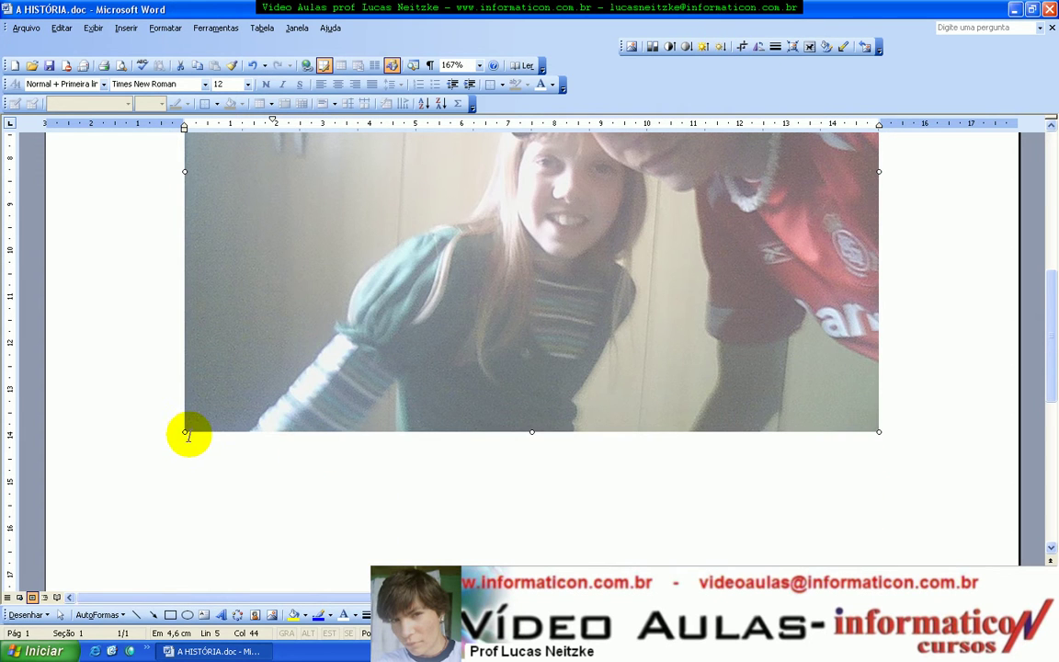
- Drag the photo up behind the framed paragraph and return to the text
{"action": "mouse_move", "coordinate": [187, 430]}
{"action": "left_mouse_down"}
{"action": "mouse_move", "coordinate": [520, 101]}
{"action": "mouse_move", "coordinate": [495, 278]}
{"action": "left_mouse_up"}
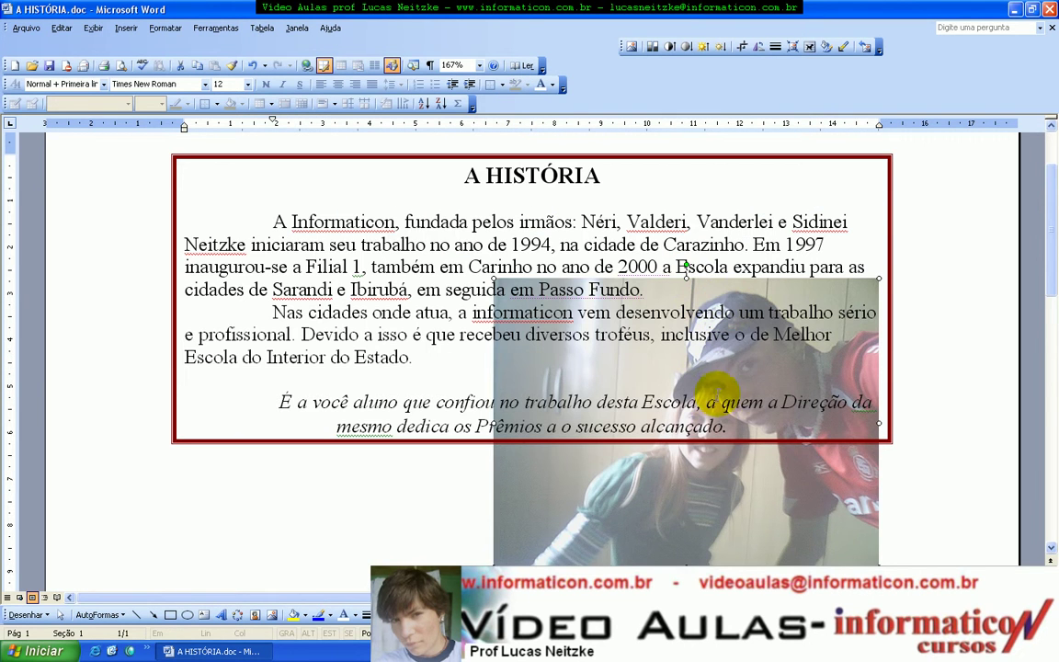
{"action": "left_click_drag", "start_coordinate": [746, 412], "coordinate": [578, 381]}
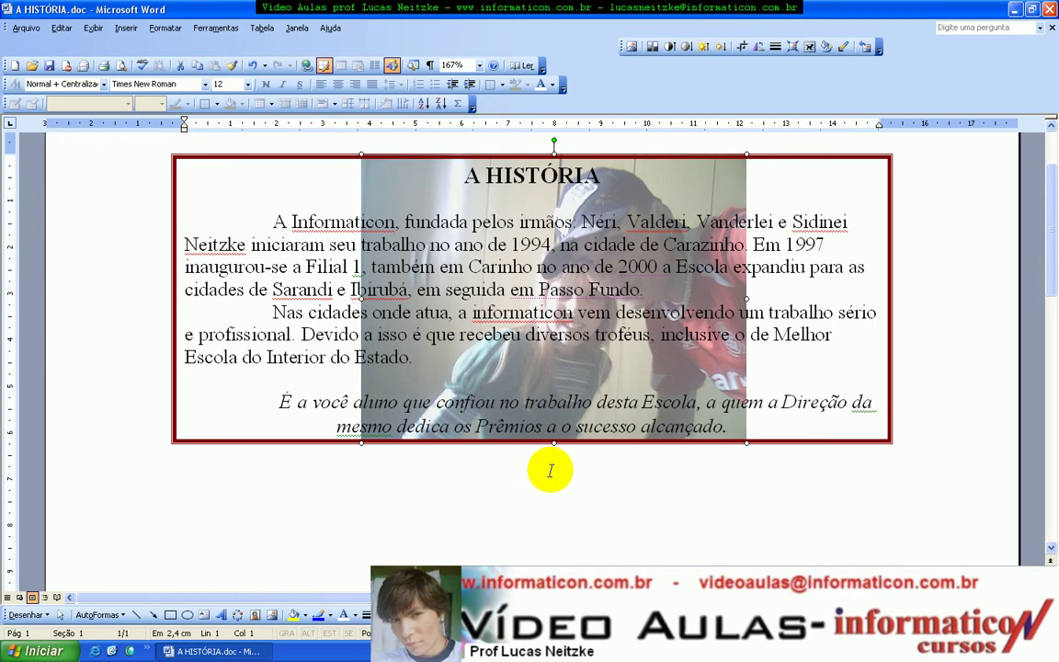
{"action": "left_click", "coordinate": [549, 470]}
{"action": "key", "text": "Up"}
{"action": "key", "text": "Up"}
{"action": "key", "text": "Up"}
{"action": "key", "text": "Down"}
{"action": "left_click", "coordinate": [749, 415]}
{"action": "left_click", "coordinate": [642, 414]}
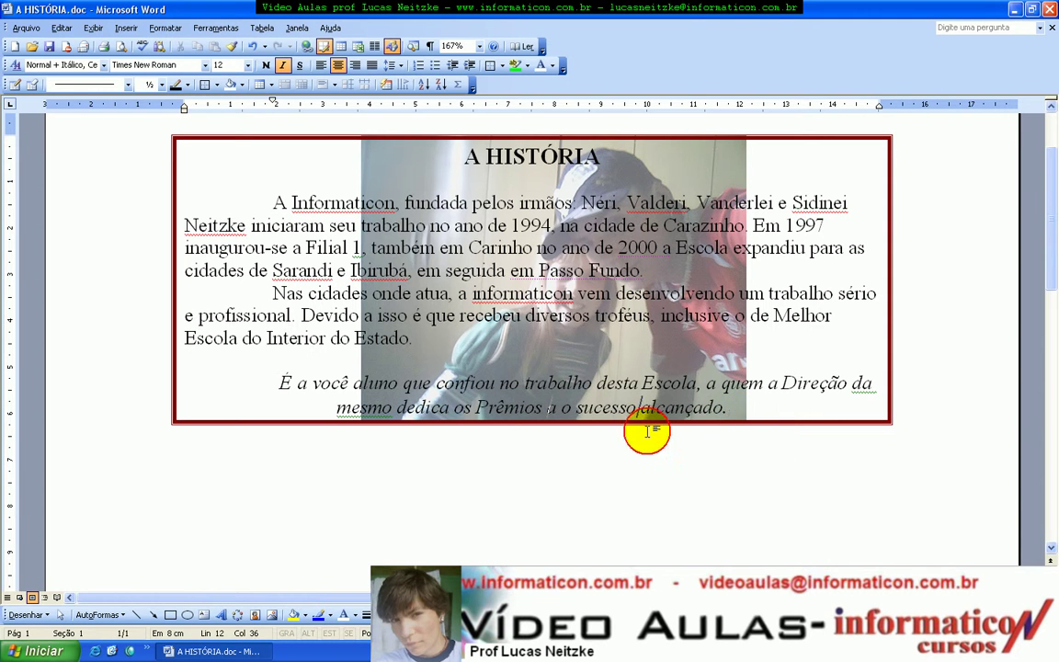
- Nudge the photo within the frame and shorten it from the bottom to fit
{"action": "left_click", "coordinate": [645, 426]}
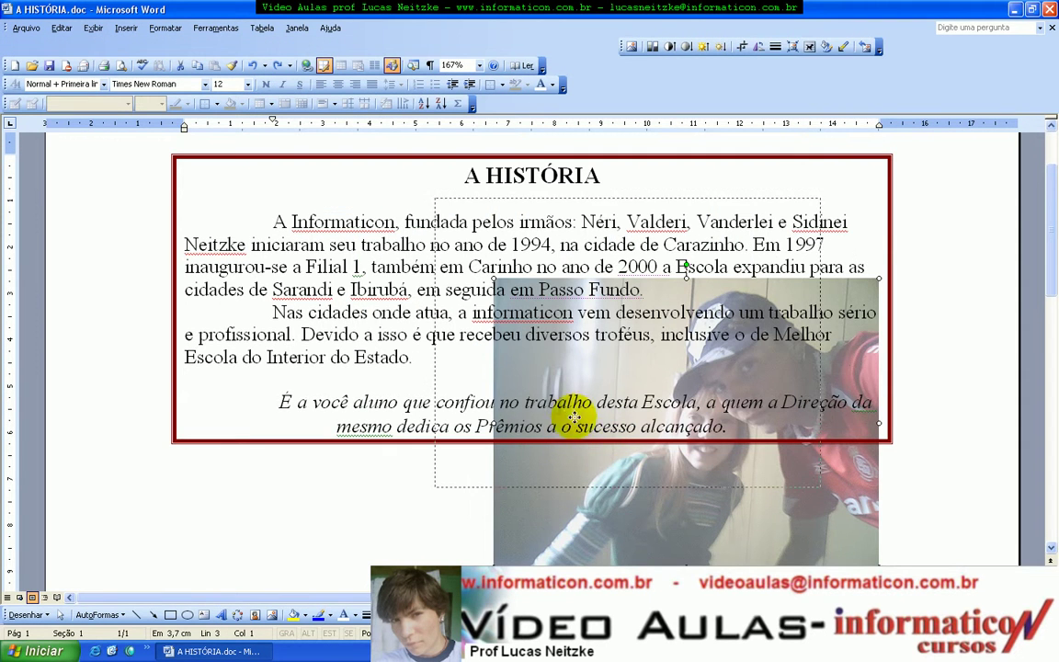
{"action": "left_click_drag", "start_coordinate": [542, 397], "coordinate": [505, 404]}
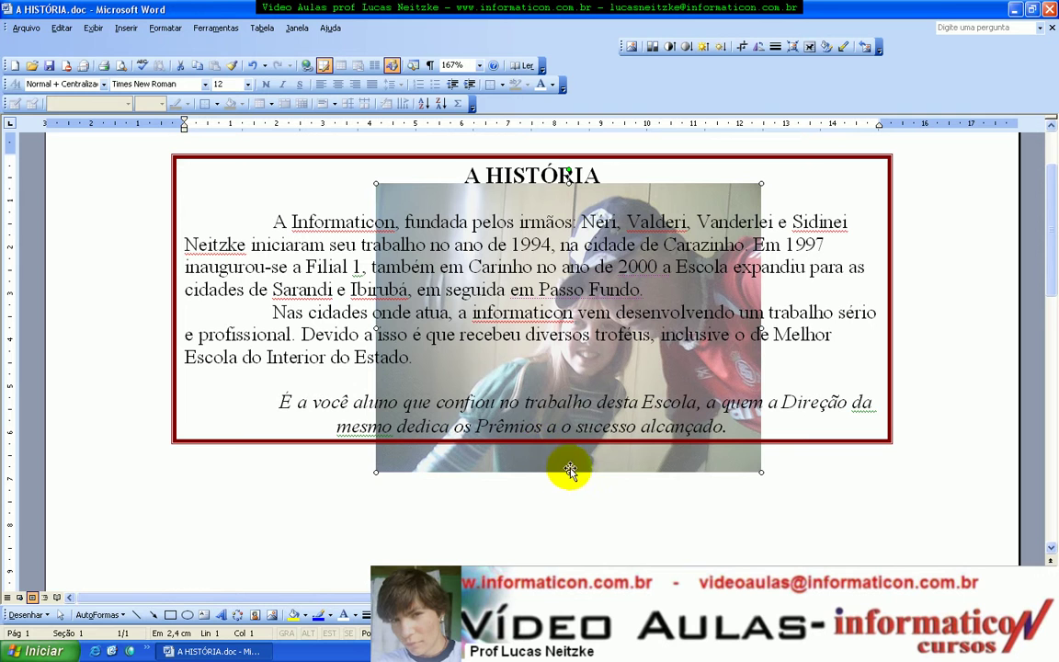
{"action": "mouse_move", "coordinate": [569, 472]}
{"action": "left_mouse_down"}
{"action": "mouse_move", "coordinate": [559, 425]}
{"action": "mouse_move", "coordinate": [548, 429]}
{"action": "left_mouse_up"}
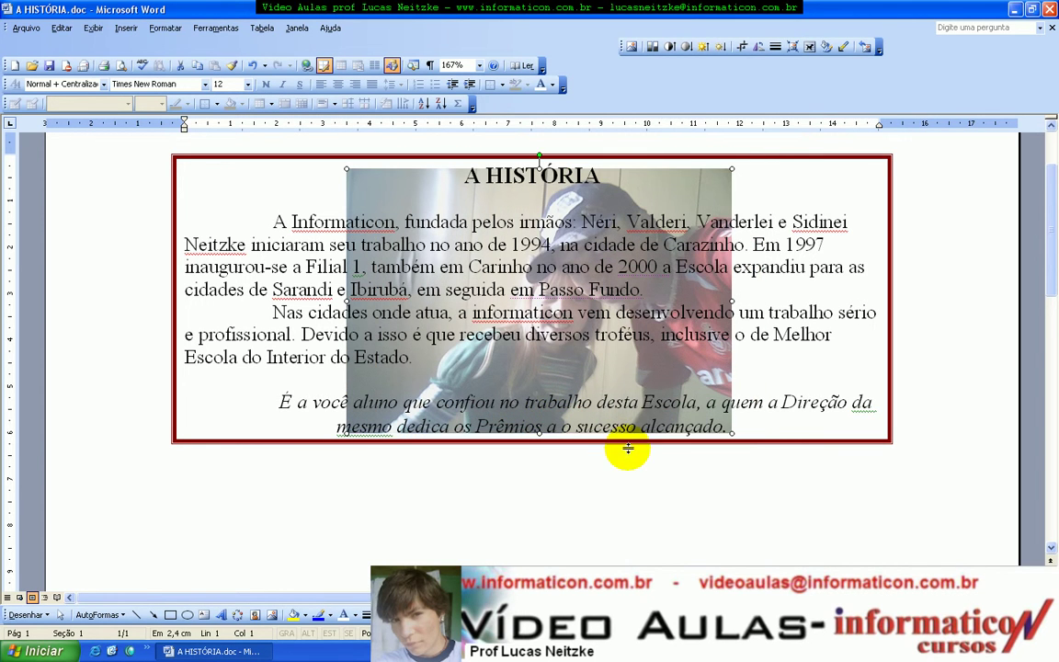
{"action": "left_click", "coordinate": [617, 507]}
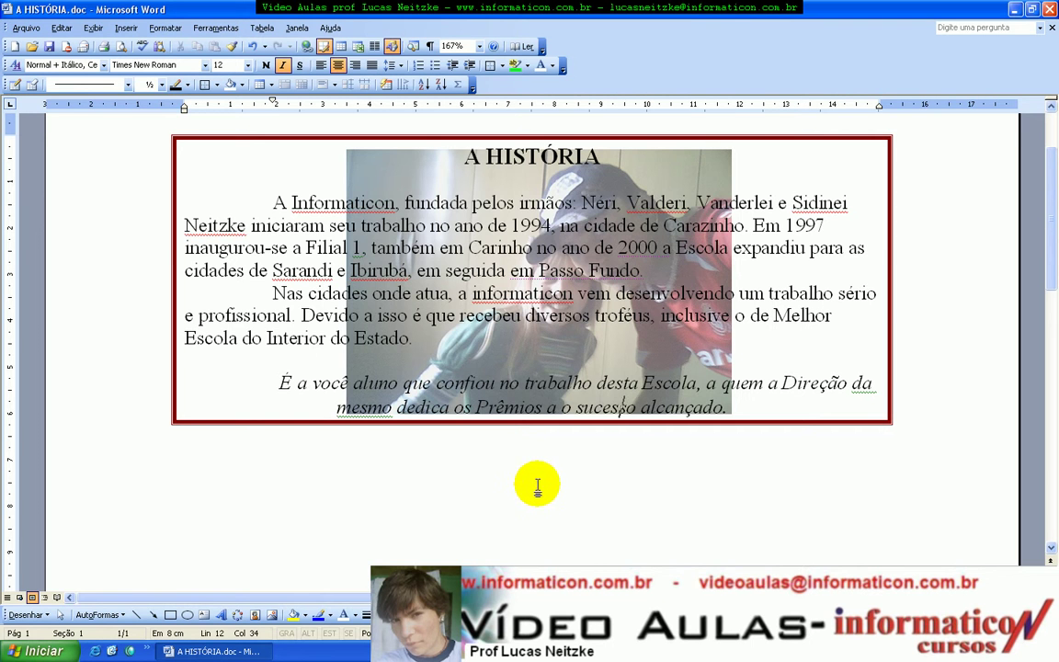
{"action": "scroll", "coordinate": [517, 485], "scroll_direction": "up", "scroll_amount": 2}
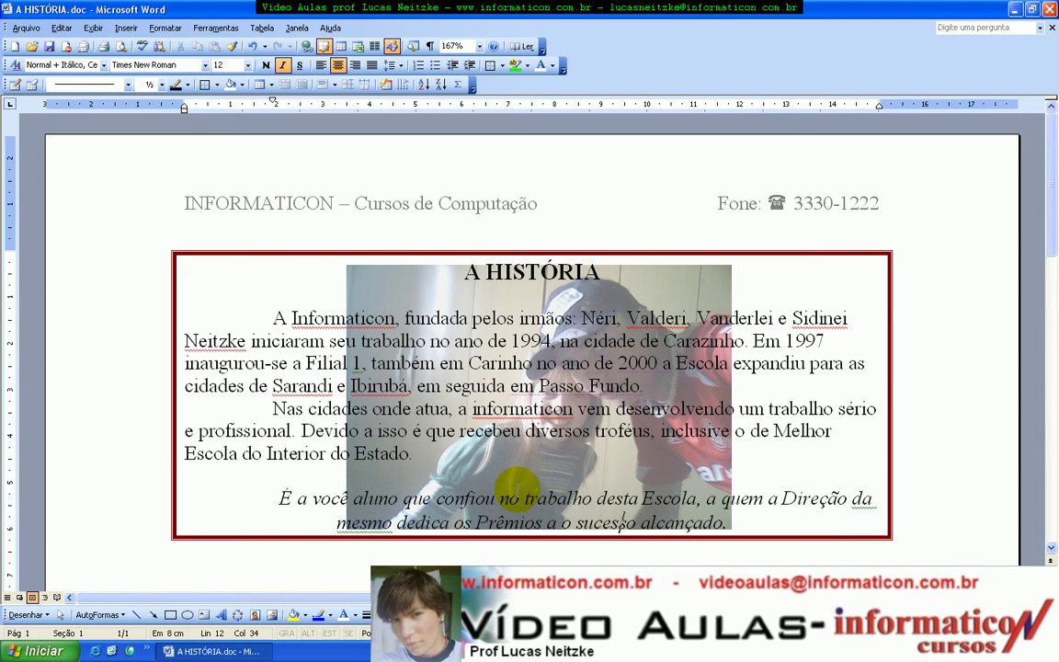
- Centre and bold the heading 'TEMPO DE DURAÇÃO DE AGUNS CURSOS' below the frame
{"action": "scroll", "coordinate": [515, 490], "scroll_direction": "down", "scroll_amount": 1}
{"action": "scroll", "coordinate": [515, 489], "scroll_direction": "down", "scroll_amount": 1}
{"action": "type", "text": "TEMPO DE DURAÇÃO DE AGUNS CURSOS"}
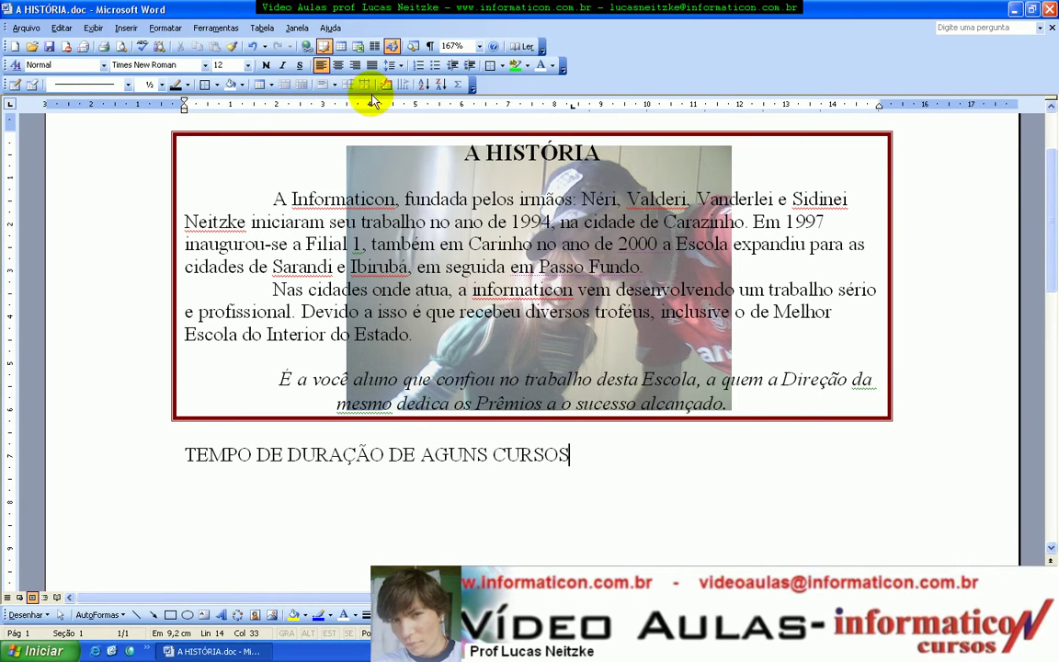
{"action": "left_click", "coordinate": [107, 472]}
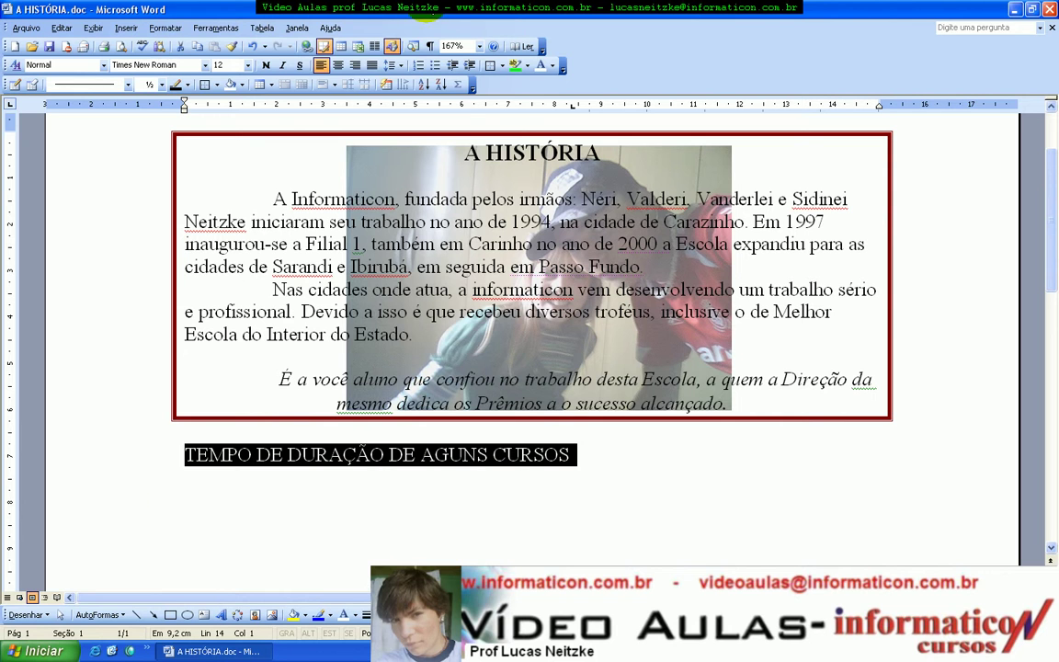
{"action": "left_click", "coordinate": [339, 65]}
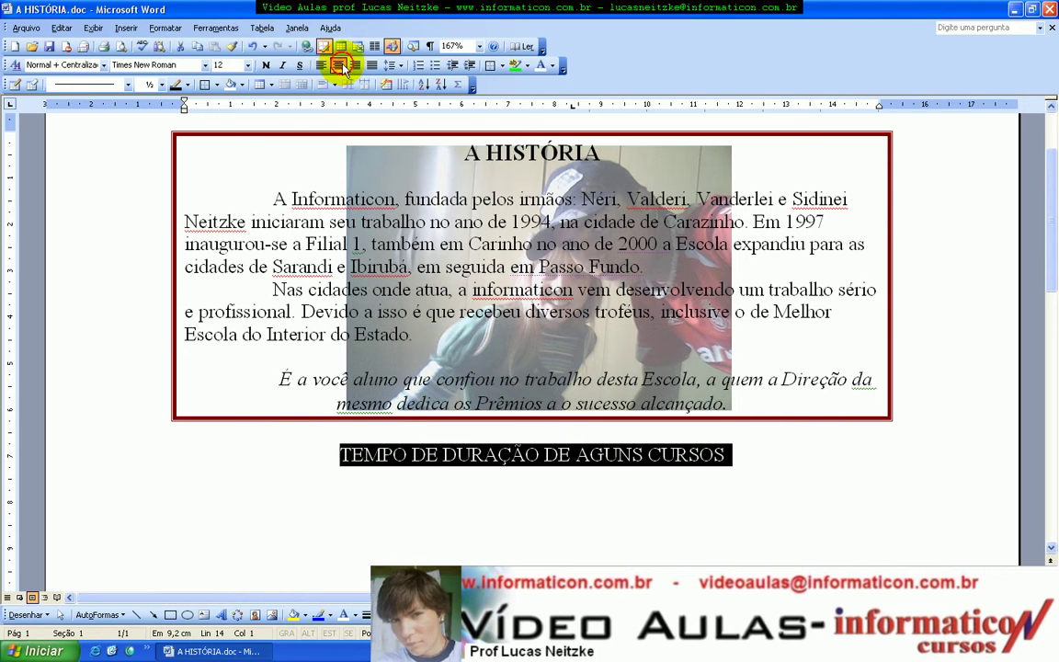
{"action": "left_click", "coordinate": [265, 66]}
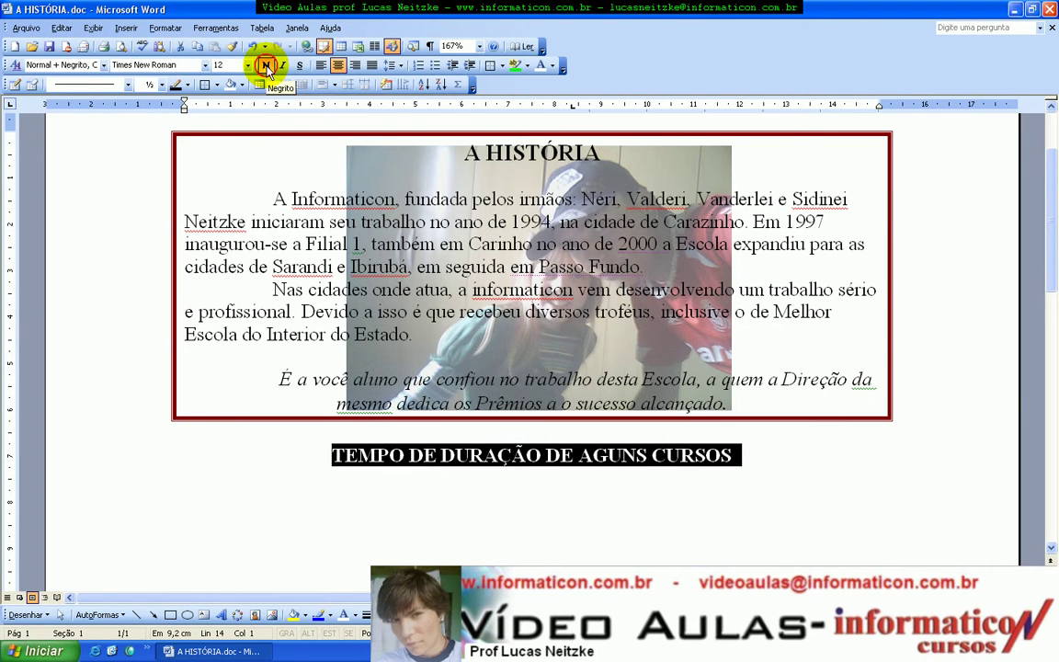
- Give the heading a 3 pt dark blue hatched box border in Borders and Shading
{"action": "left_click", "coordinate": [169, 29]}
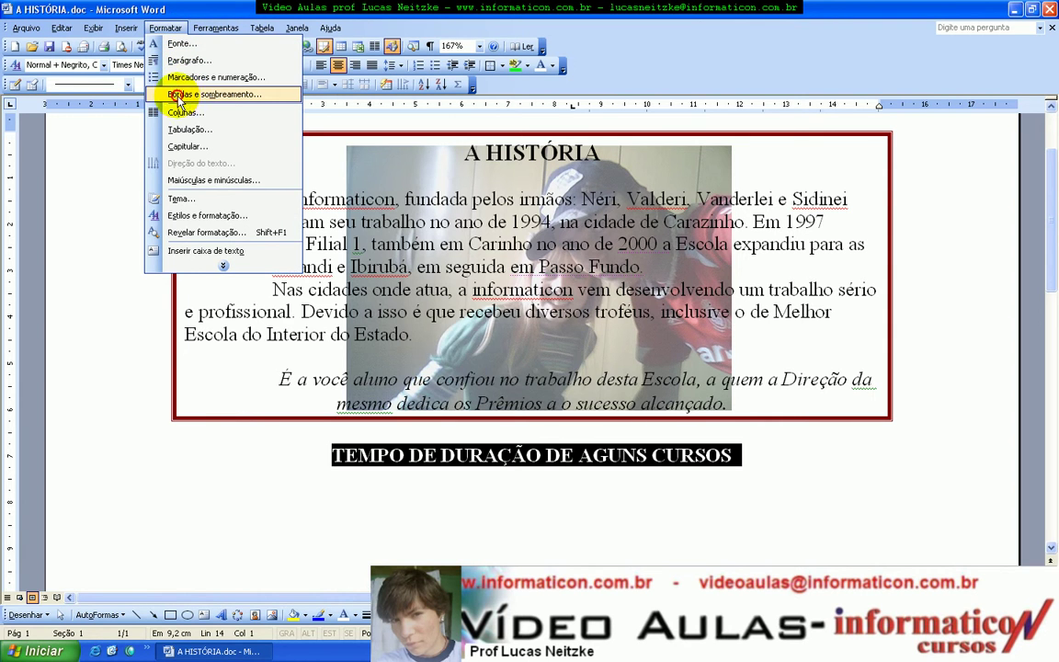
{"action": "left_click", "coordinate": [179, 95]}
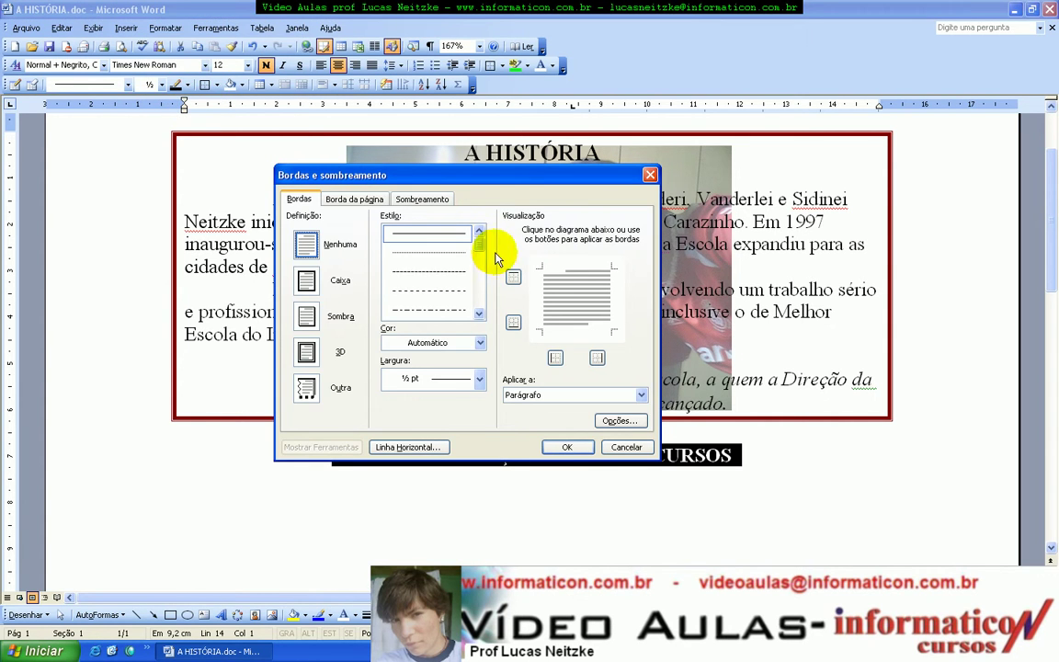
{"action": "left_click", "coordinate": [306, 279]}
{"action": "left_click", "coordinate": [450, 288]}
{"action": "scroll", "coordinate": [456, 291], "scroll_direction": "down", "scroll_amount": 2}
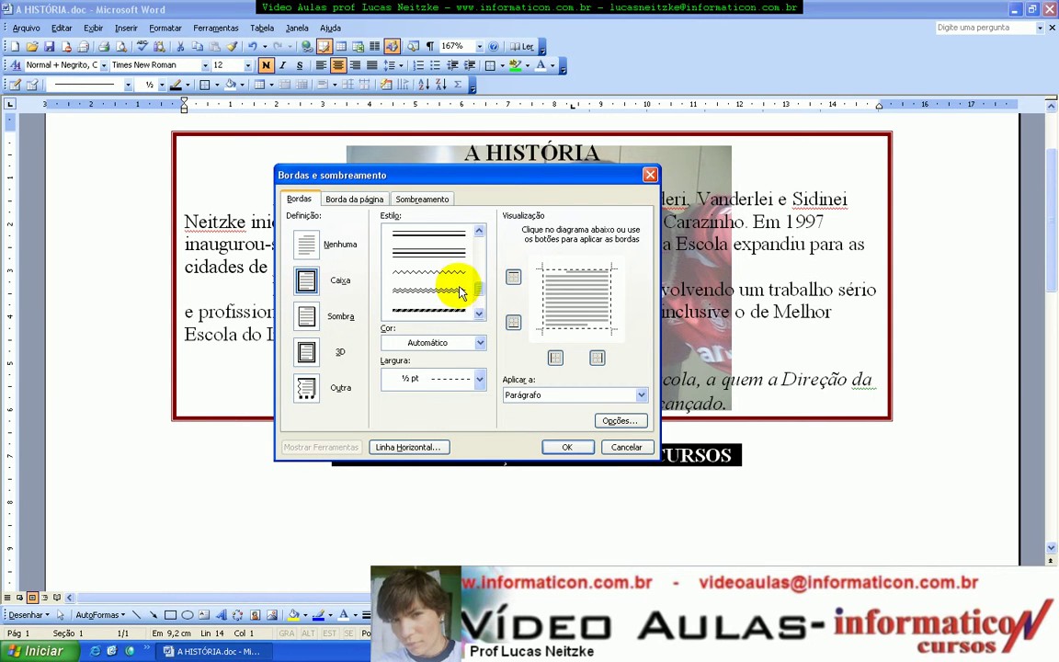
{"action": "left_click", "coordinate": [441, 308]}
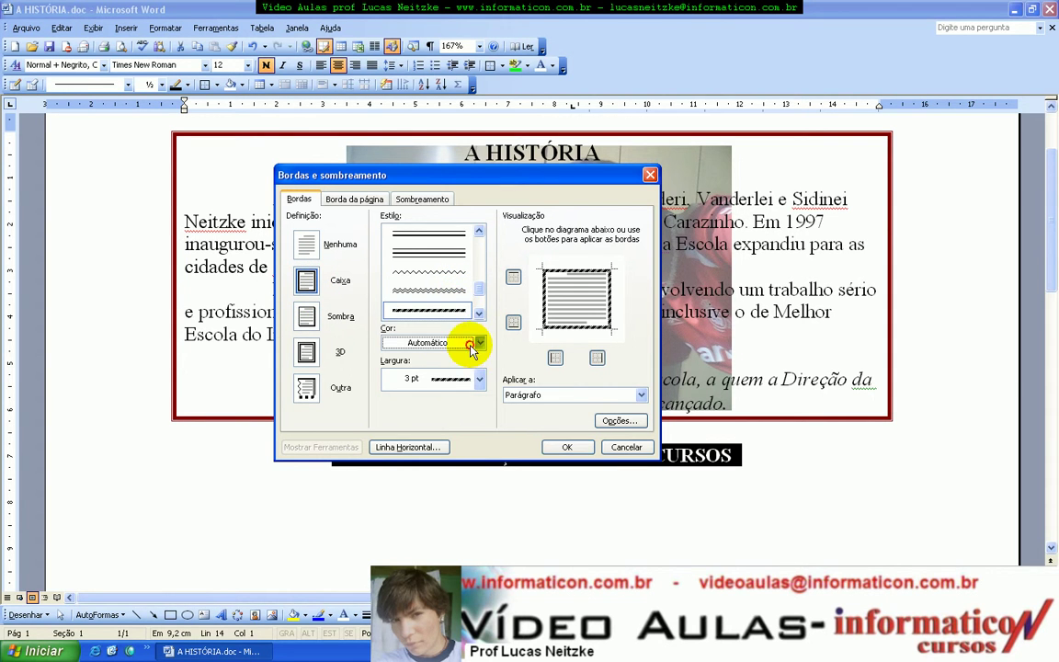
{"action": "left_click", "coordinate": [471, 349]}
{"action": "left_click", "coordinate": [414, 346]}
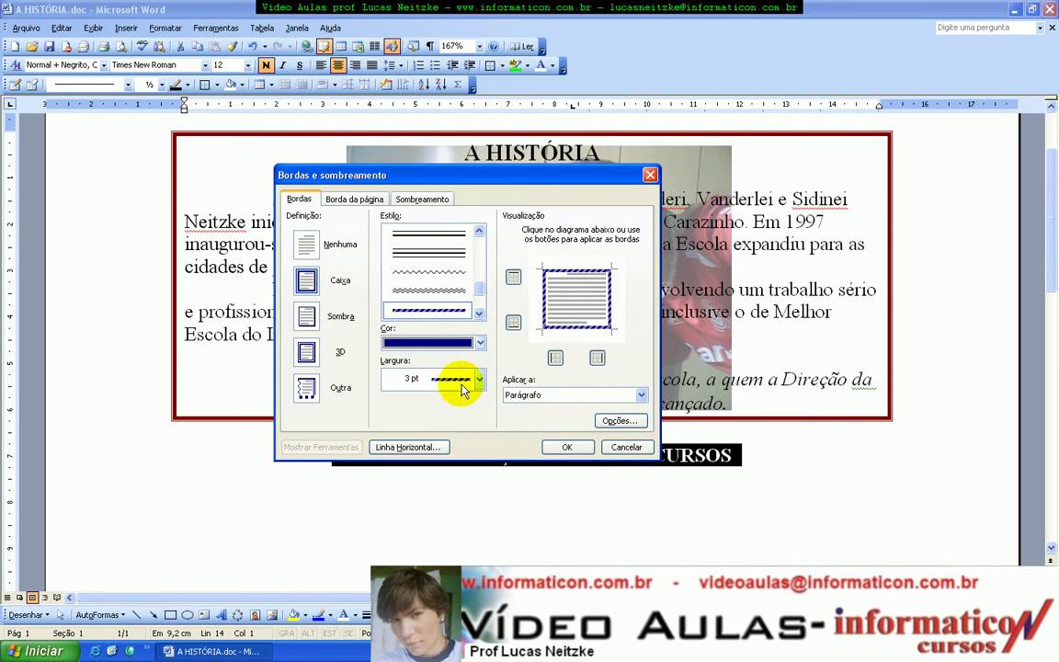
{"action": "left_click", "coordinate": [567, 448]}
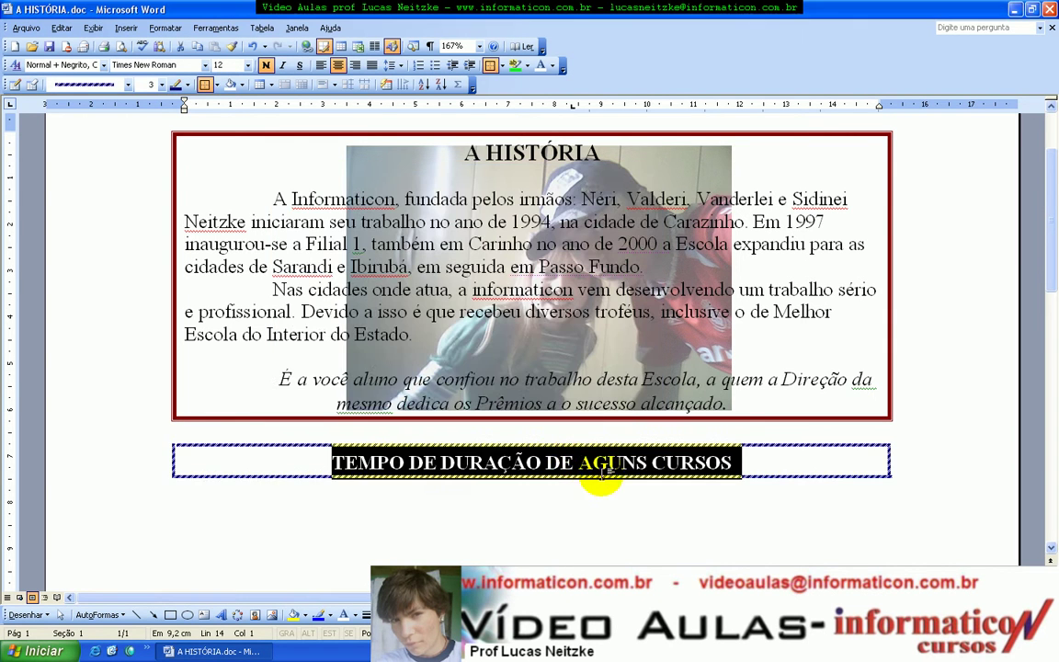
- Type 'Pacote básico de 7 cursos' on the empty line below the bordered heading
{"action": "scroll", "coordinate": [603, 472], "scroll_direction": "up", "scroll_amount": 1}
{"action": "scroll", "coordinate": [616, 457], "scroll_direction": "down", "scroll_amount": 3}
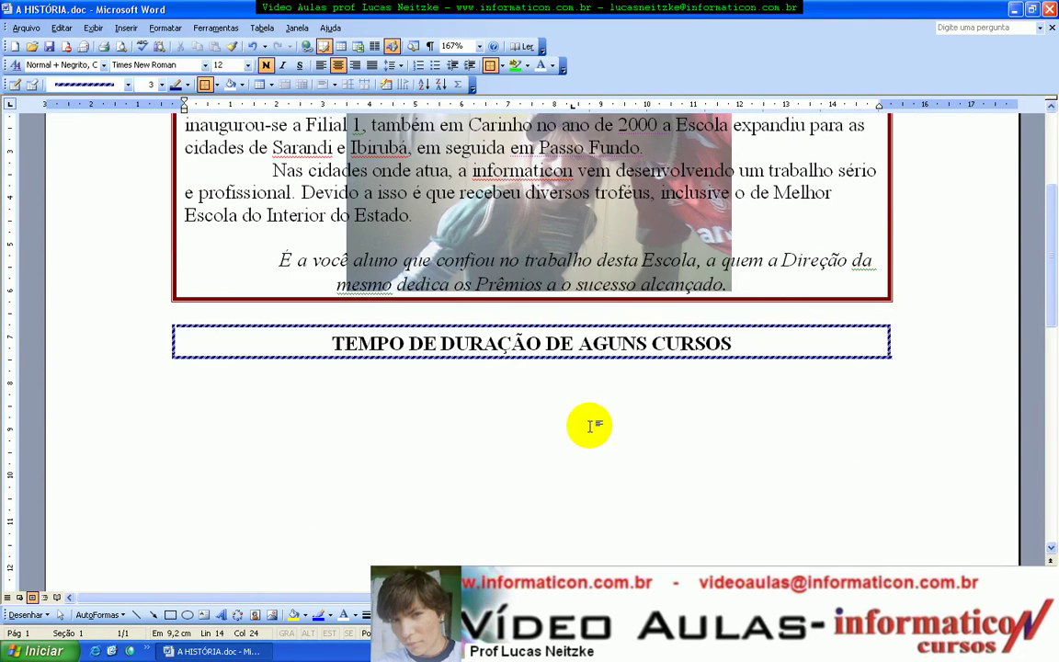
{"action": "left_click", "coordinate": [585, 375]}
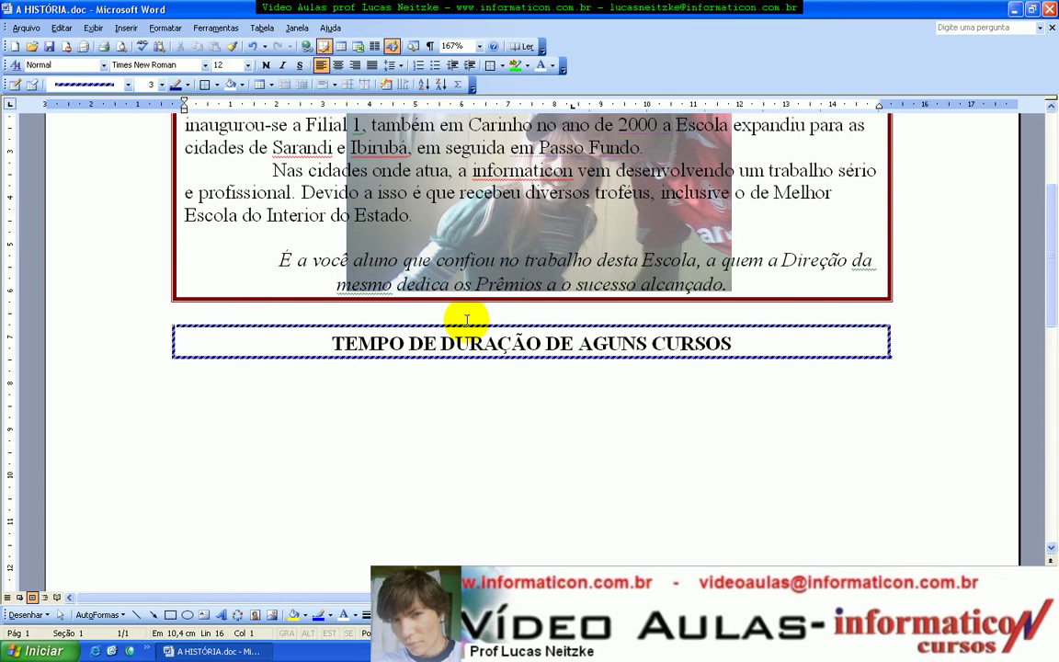
{"action": "scroll", "coordinate": [442, 390], "scroll_direction": "down", "scroll_amount": 1}
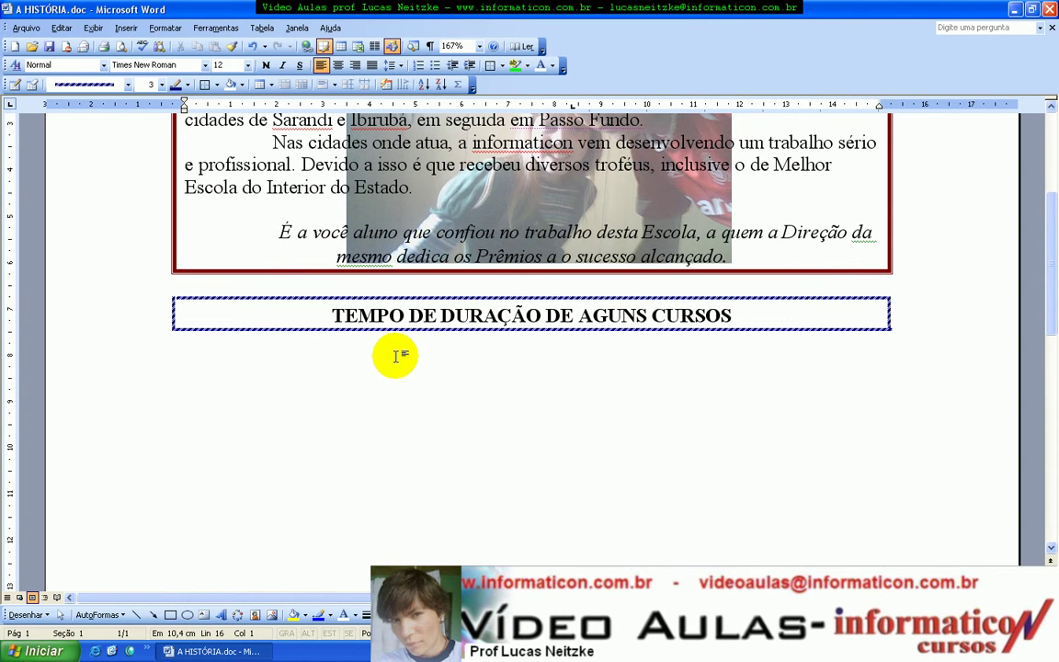
{"action": "type", "text": "p"}
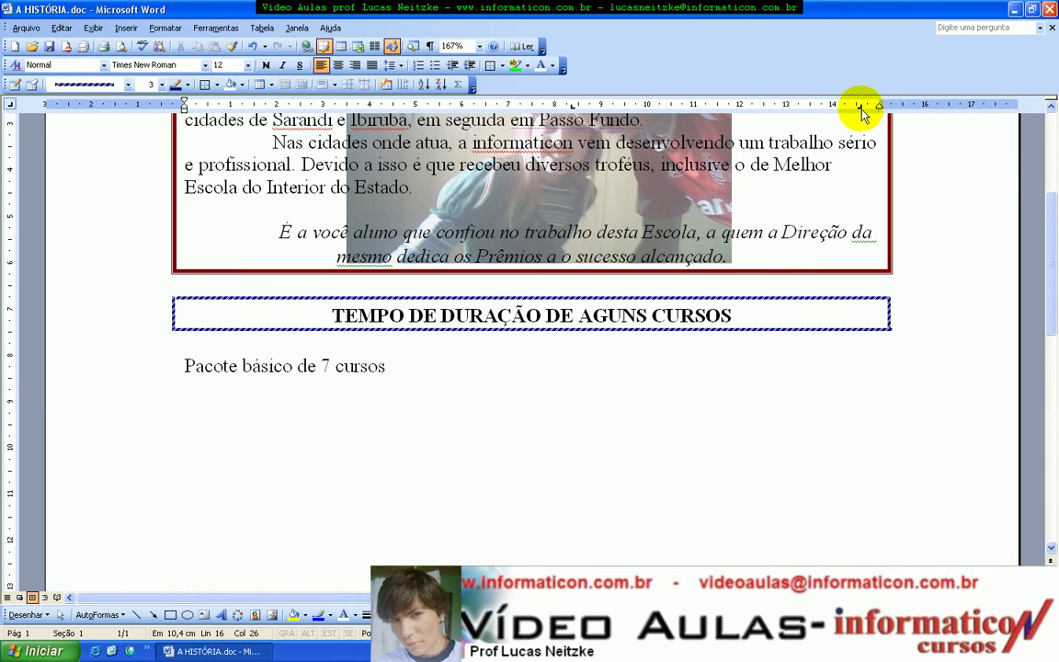
- Add a right tab stop at the right margin and remove the 8 cm tab stop
{"action": "left_click_drag", "start_coordinate": [871, 110], "coordinate": [871, 110]}
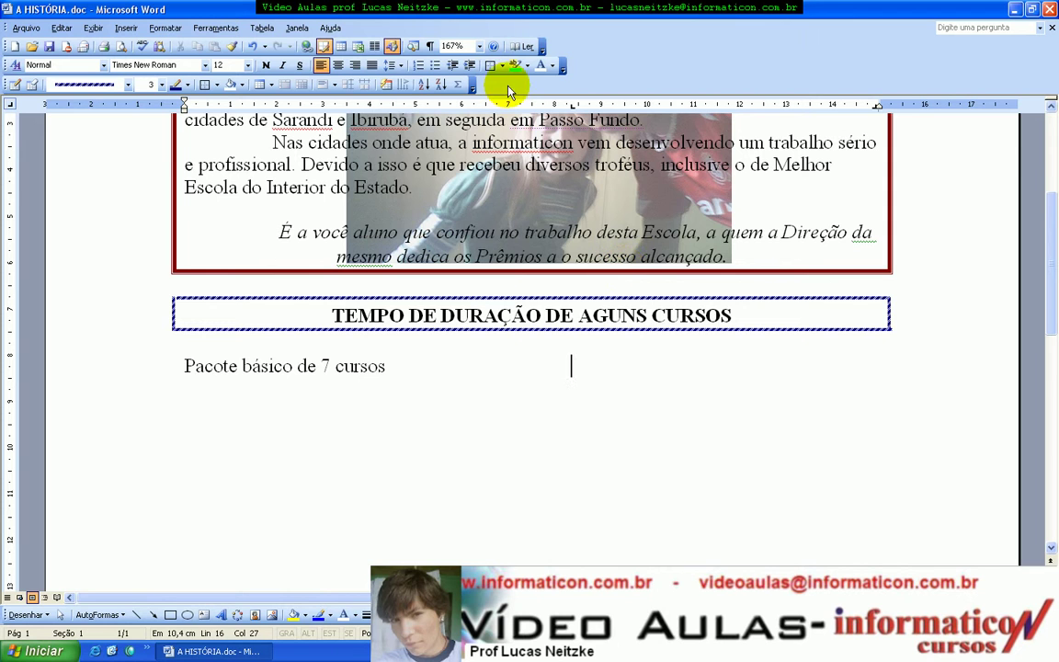
{"action": "left_click_drag", "start_coordinate": [570, 108], "coordinate": [567, 120]}
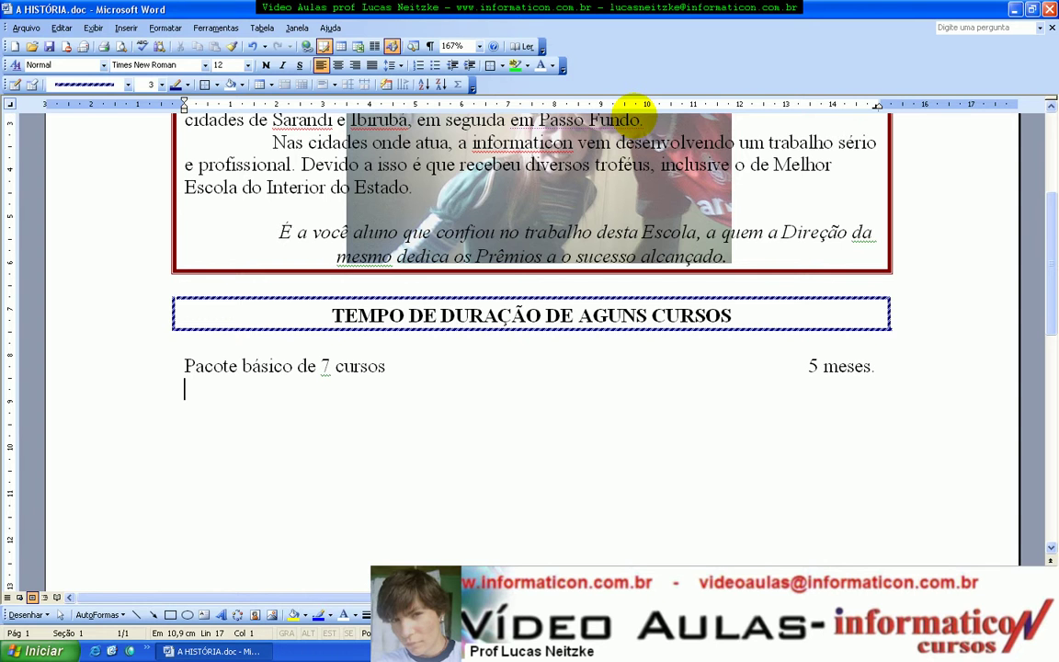
- Type the CorelDraw line with its duration in months at the right tab stop
{"action": "type", "text": "CorelDr"}
{"action": "type", "text": "w"}
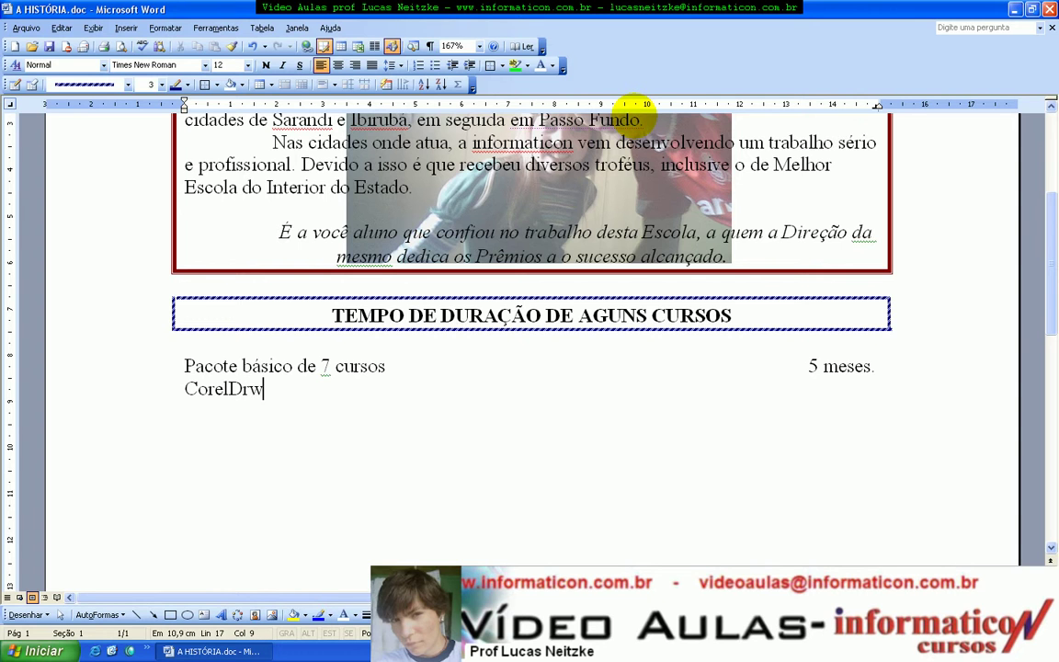
{"action": "key", "text": "BackSpace"}
{"action": "type", "text": "aw"}
{"action": "key", "text": "Tab"}
{"action": "type", "text": "meses."}
{"action": "key", "text": "Return"}
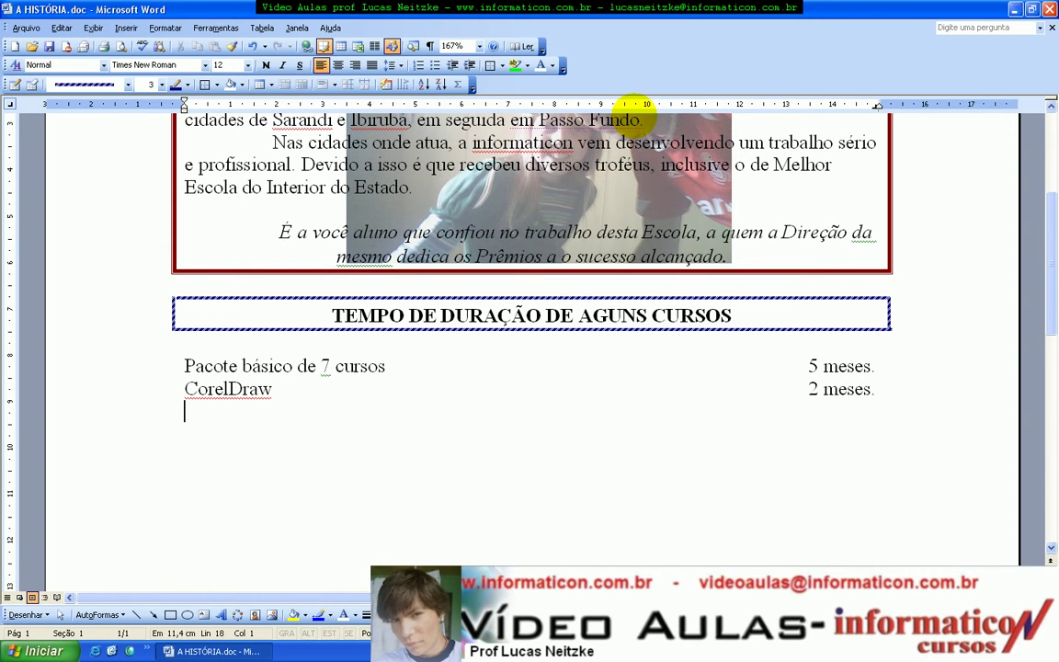
- Add the SolidWorks, Java, Montagem e Configuração (3 meses e meio) and AutoCAD lines with right-aligned durations
{"action": "type", "text": "SolidWorks"}
{"action": "key", "text": "Tab"}
{"action": "type", "text": "meses."}
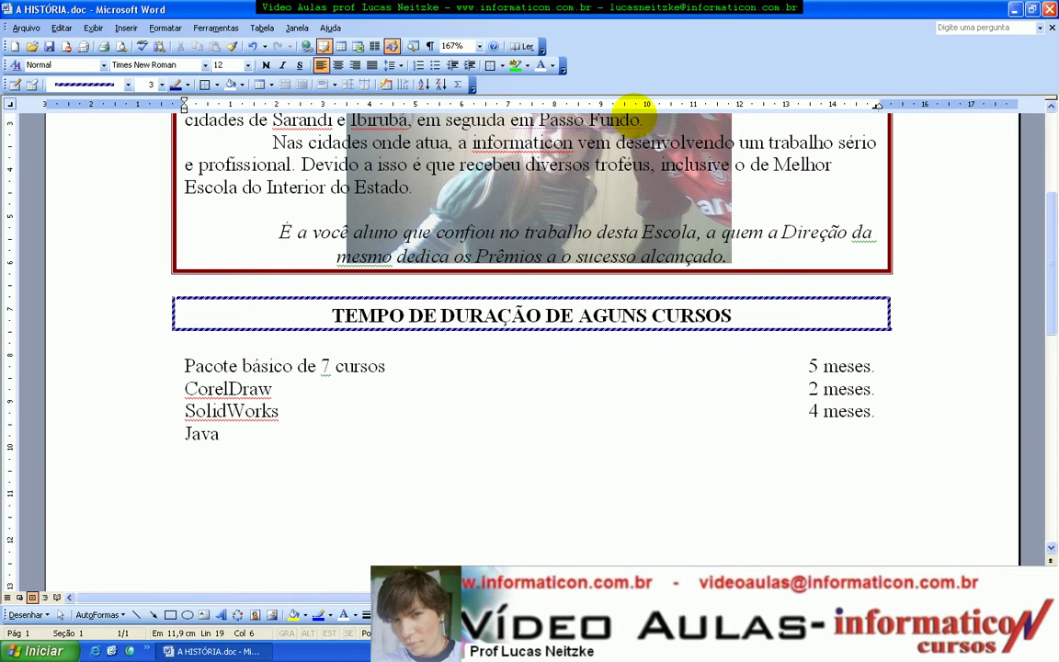
{"action": "type", "text": "meses."}
{"action": "type", "text": "Montagem e Con"}
{"action": "type", "text": "figuraç"}
{"action": "type", "text": "ão"}
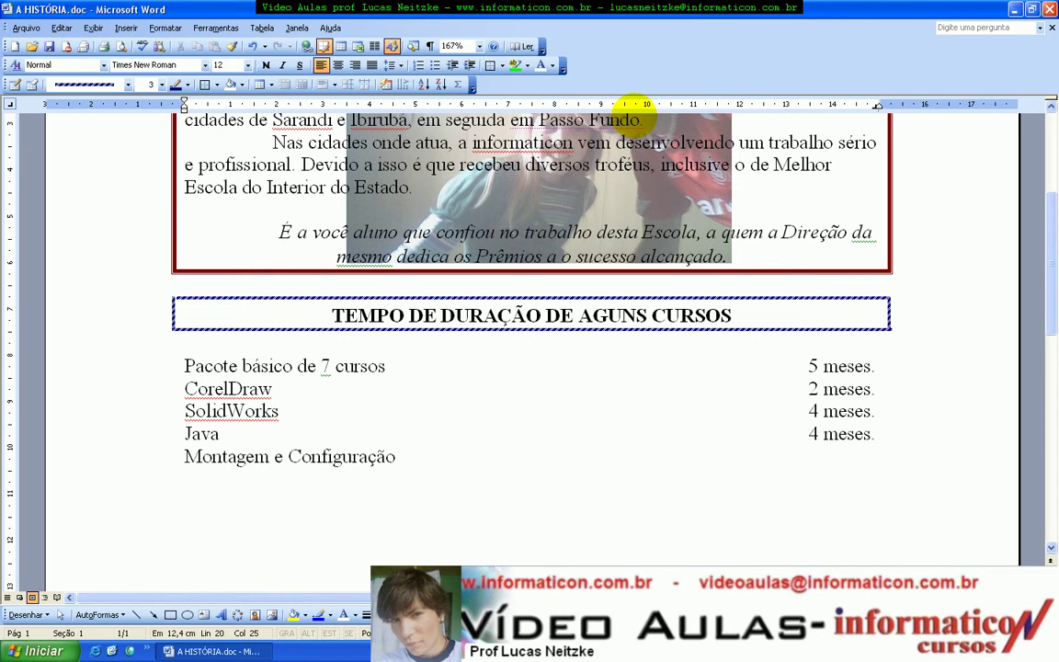
{"action": "type", "text": "3 meses e meio."}
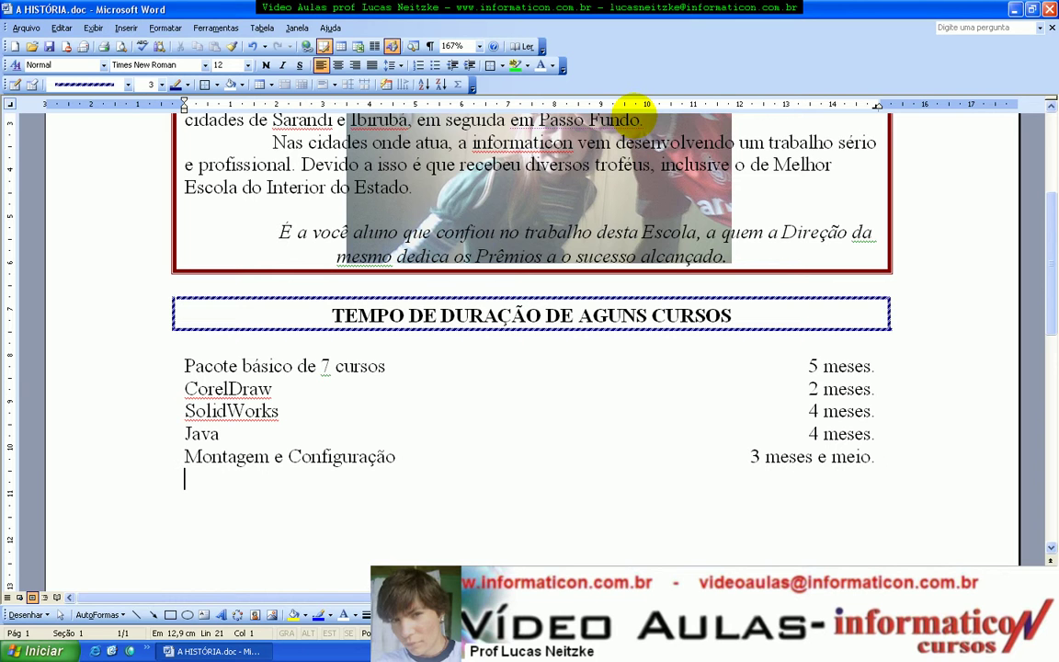
{"action": "type", "text": "ut"}
{"action": "type", "text": " meses."}
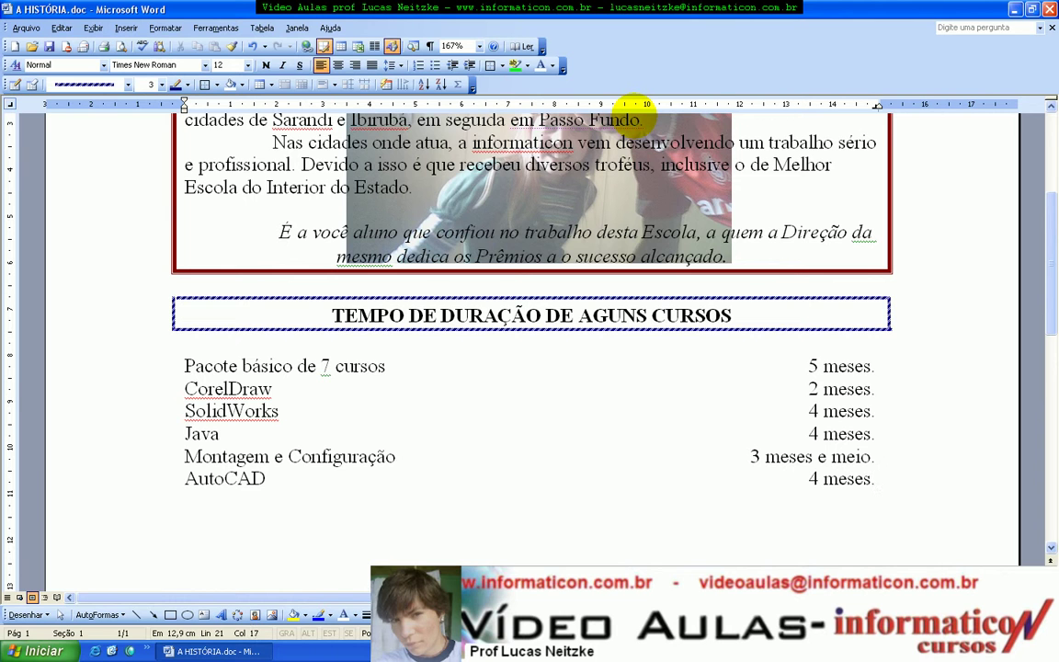
{"action": "key", "text": "Return"}
{"action": "scroll", "coordinate": [378, 106], "scroll_direction": "up", "scroll_amount": 2}
- Select the six course lines, from Pacote básico to AutoCAD, and open Formatar
{"action": "scroll", "coordinate": [366, 149], "scroll_direction": "down", "scroll_amount": 4}
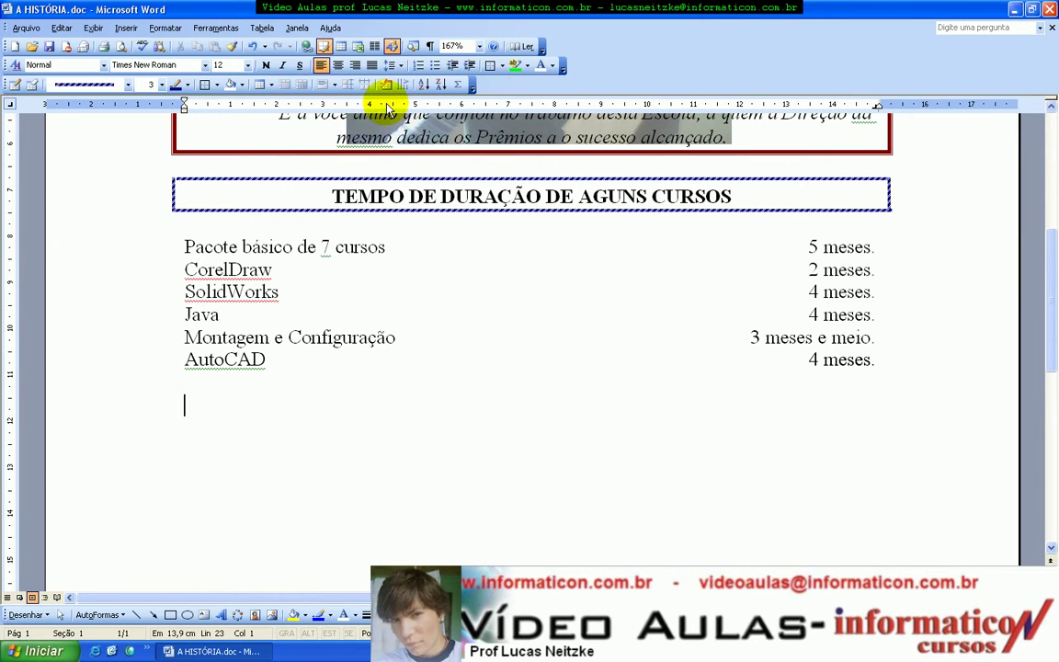
{"action": "left_click_drag", "start_coordinate": [186, 248], "coordinate": [720, 346]}
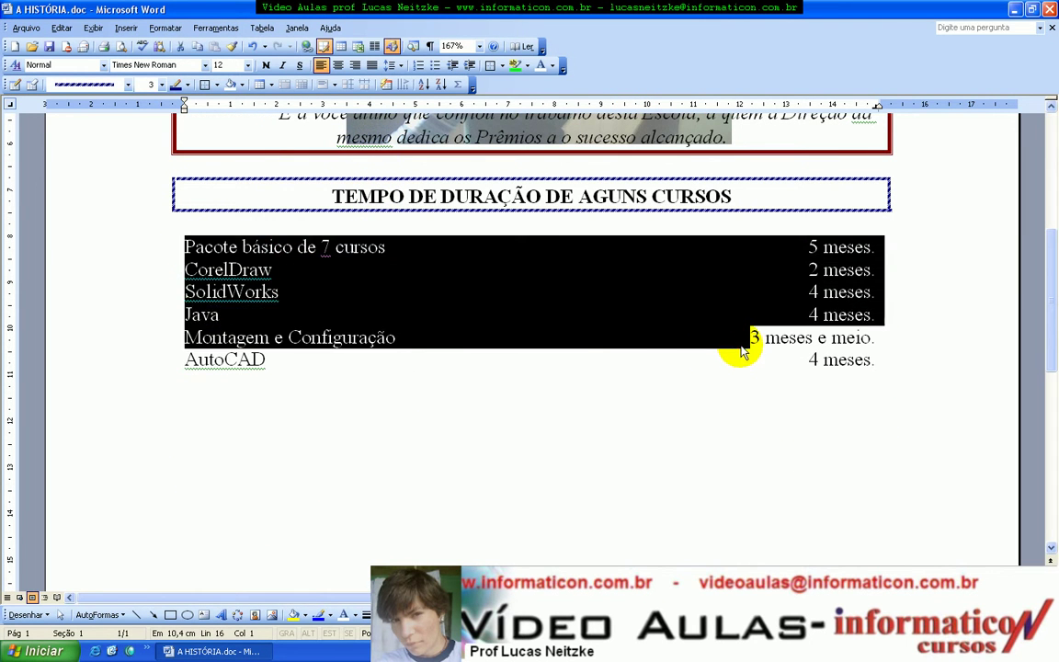
{"action": "left_click", "coordinate": [722, 340]}
{"action": "left_click_drag", "start_coordinate": [161, 247], "coordinate": [177, 357]}
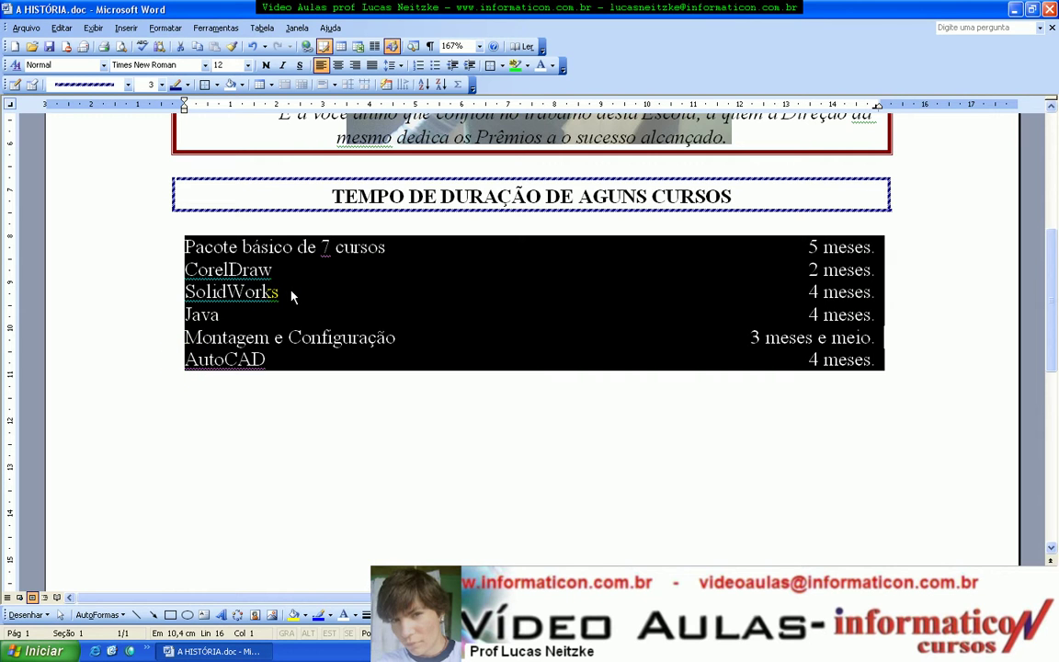
{"action": "key", "text": "shift+Down"}
{"action": "left_click", "coordinate": [214, 269]}
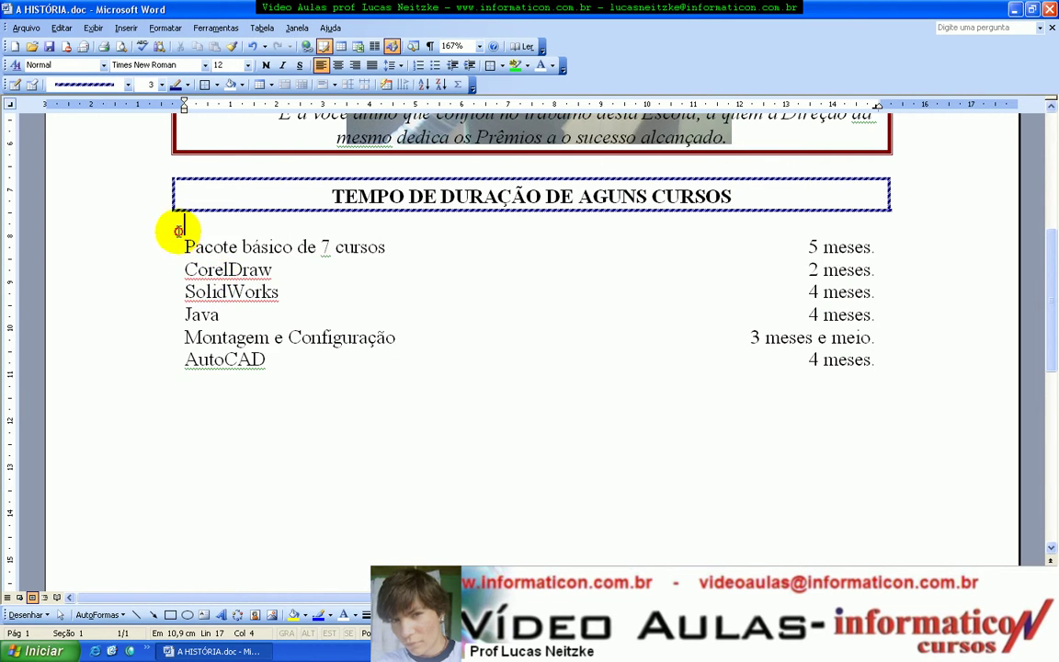
{"action": "left_click_drag", "start_coordinate": [179, 232], "coordinate": [286, 357]}
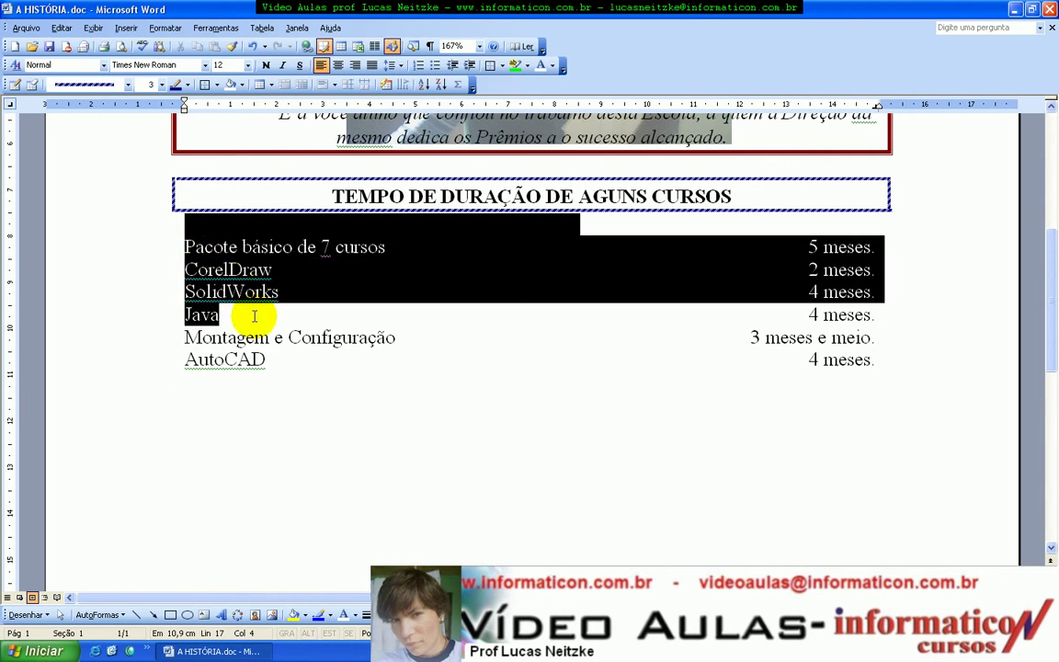
{"action": "left_click", "coordinate": [317, 358]}
{"action": "left_click_drag", "start_coordinate": [176, 243], "coordinate": [248, 355]}
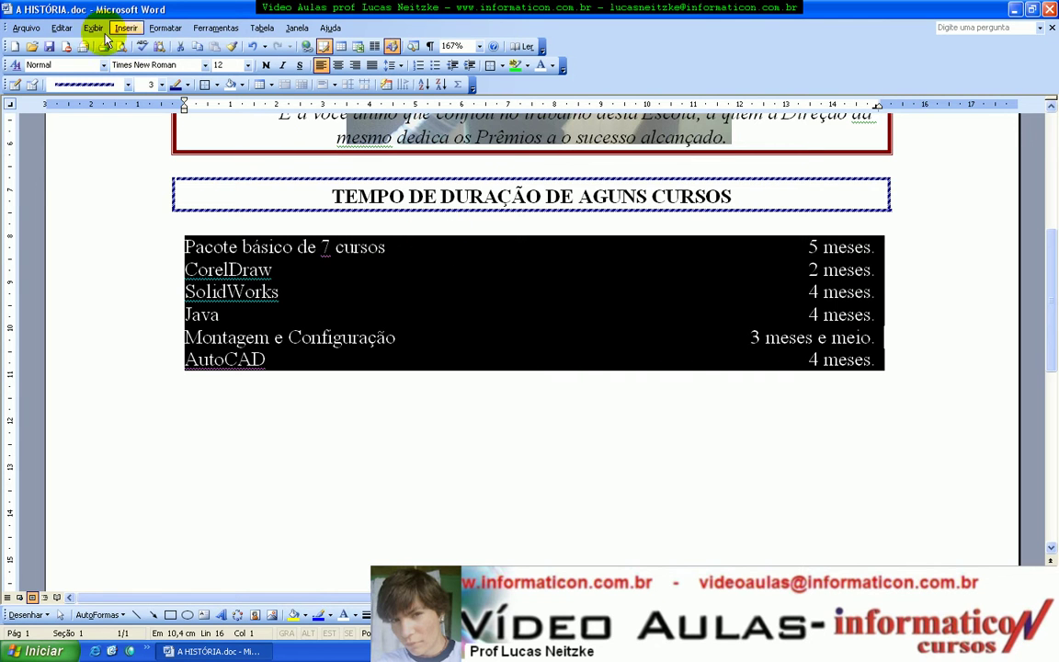
{"action": "left_click", "coordinate": [165, 28]}
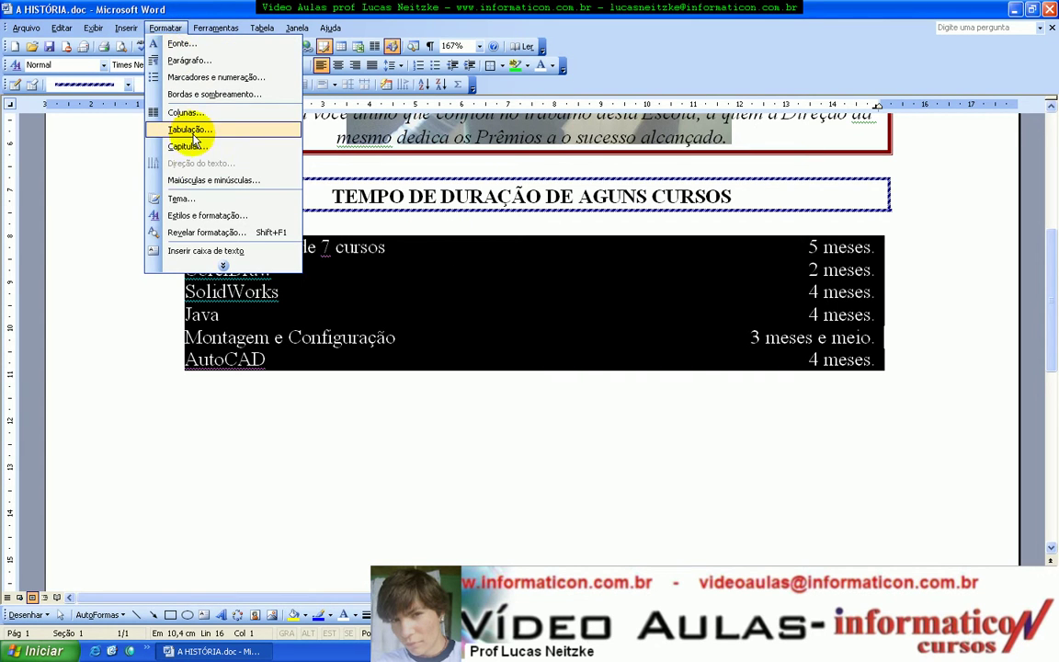
- Give the 14,92 cm right tab stop dotted leaders linking each course name to its duration
{"action": "left_click", "coordinate": [186, 131]}
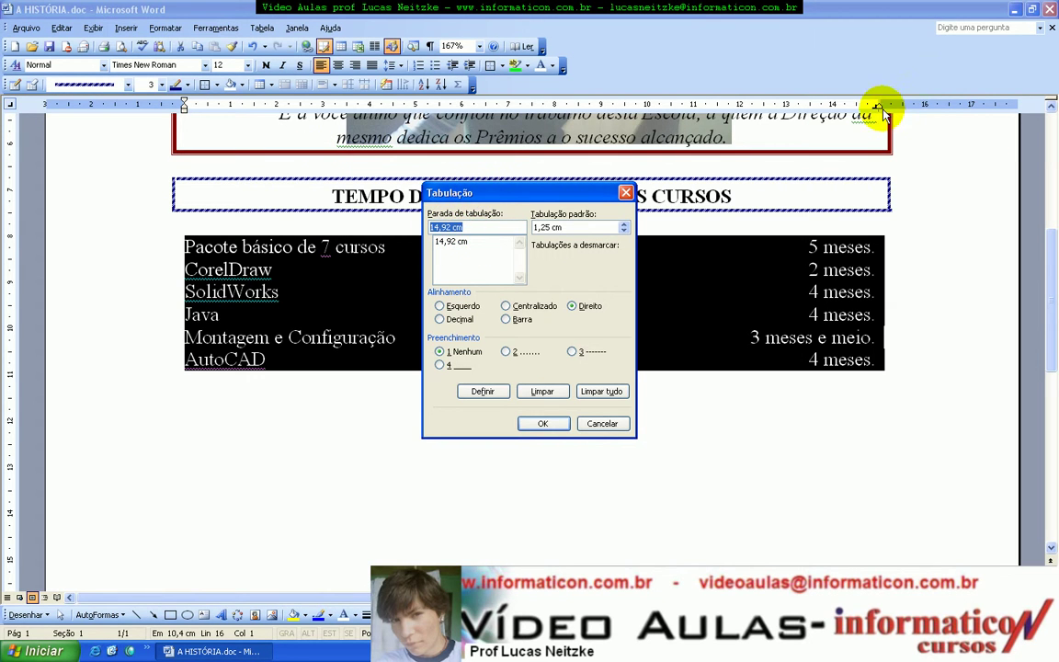
{"action": "left_click", "coordinate": [507, 352]}
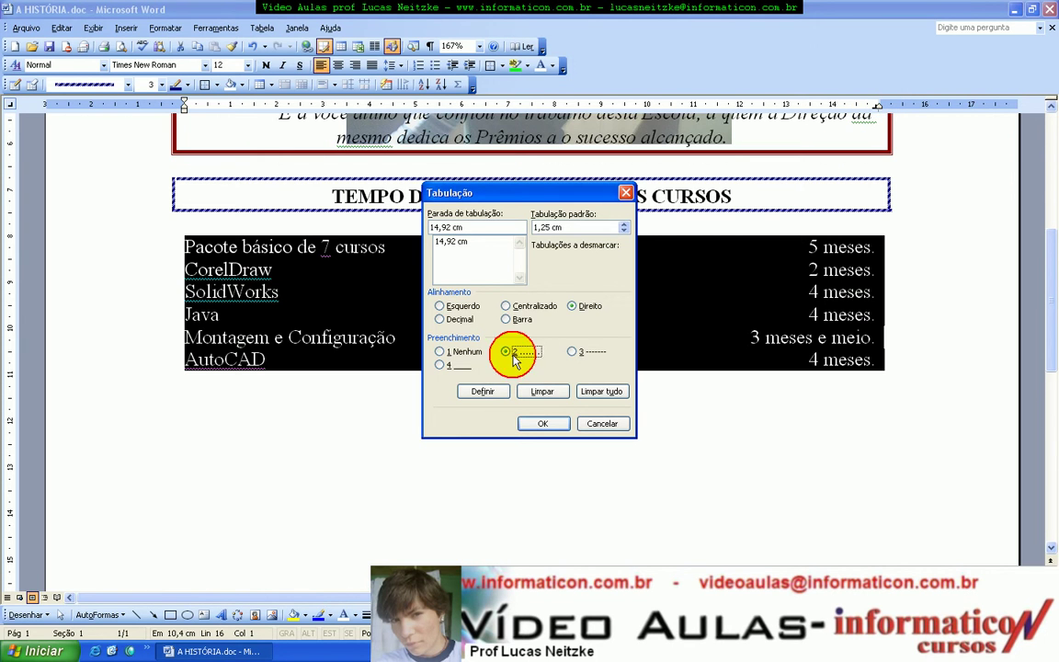
{"action": "left_click", "coordinate": [540, 424]}
{"action": "left_click", "coordinate": [483, 340]}
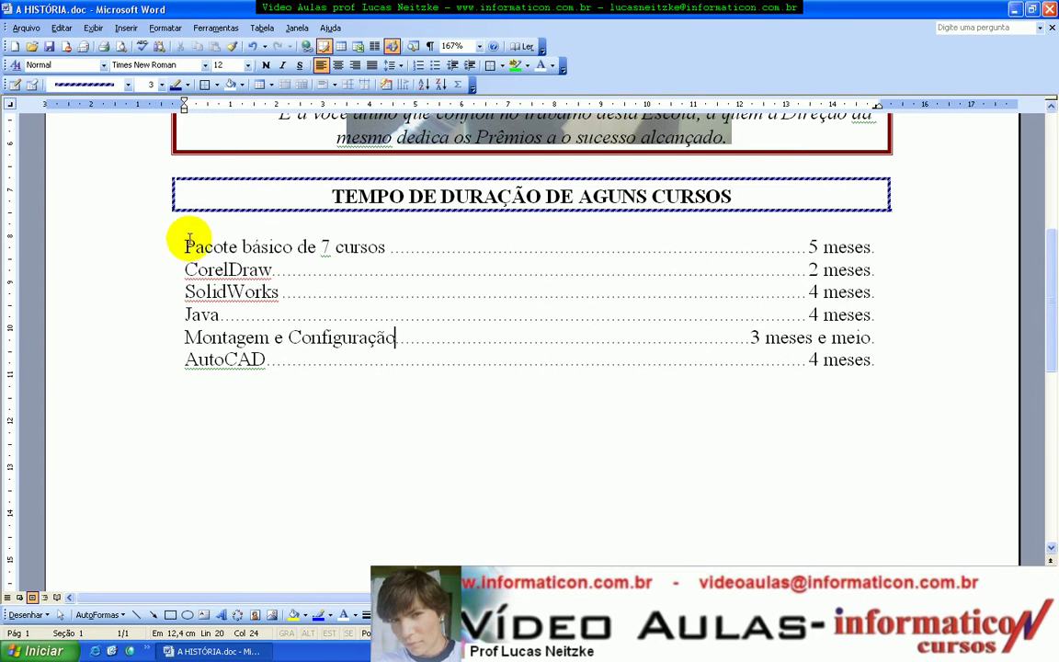
- Select all six dotted course lines, including the AutoCAD line, and open the Formatar menu
{"action": "left_click_drag", "start_coordinate": [185, 241], "coordinate": [419, 366]}
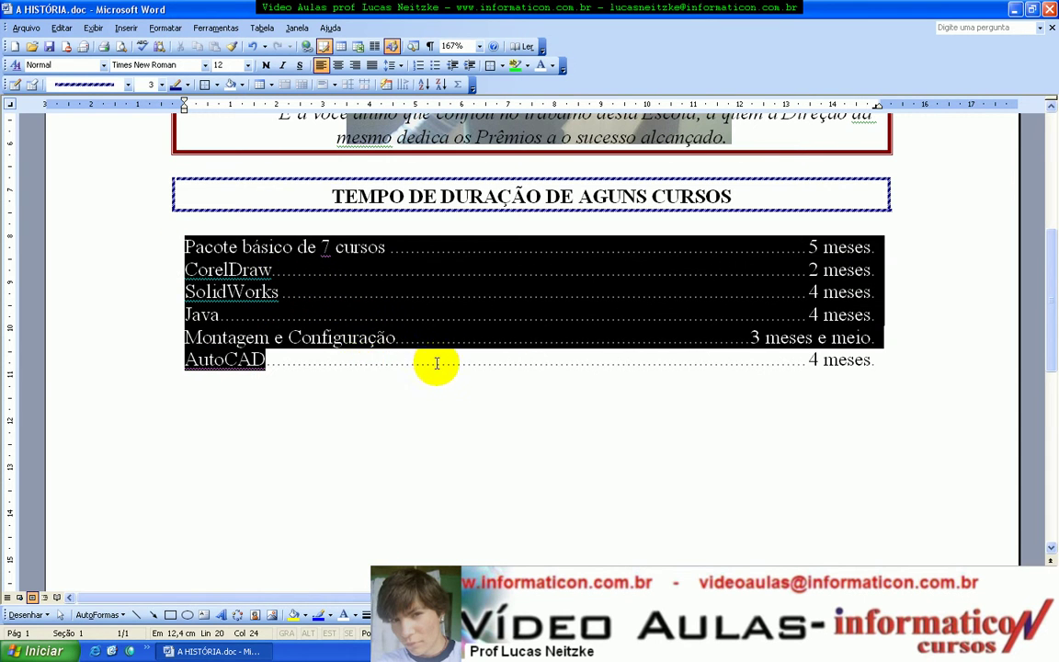
{"action": "mouse_move", "coordinate": [419, 367]}
{"action": "left_mouse_down"}
{"action": "mouse_move", "coordinate": [32, 413]}
{"action": "mouse_move", "coordinate": [869, 370]}
{"action": "left_mouse_up"}
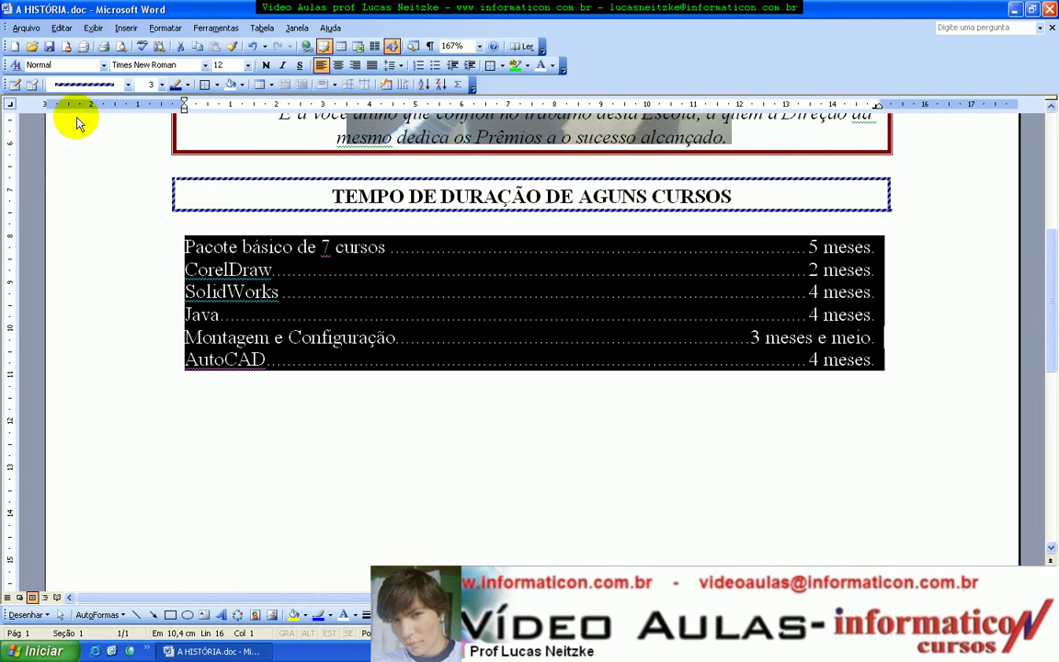
{"action": "left_click", "coordinate": [171, 30]}
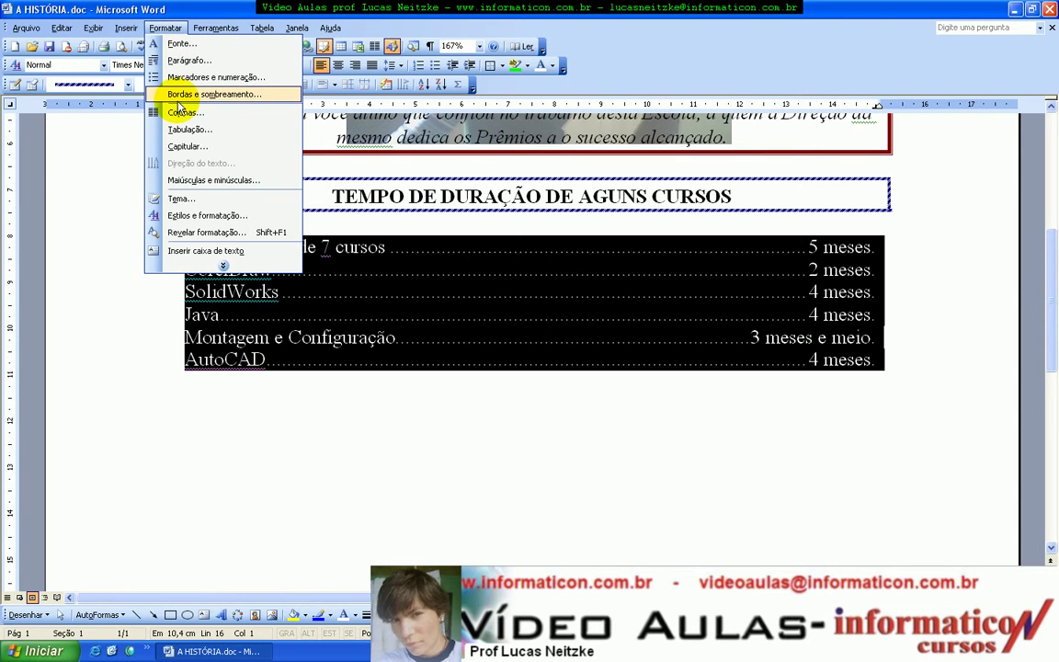
- Apply the 1) 2) 3) numbered list style to the six course lines
{"action": "left_click", "coordinate": [174, 77]}
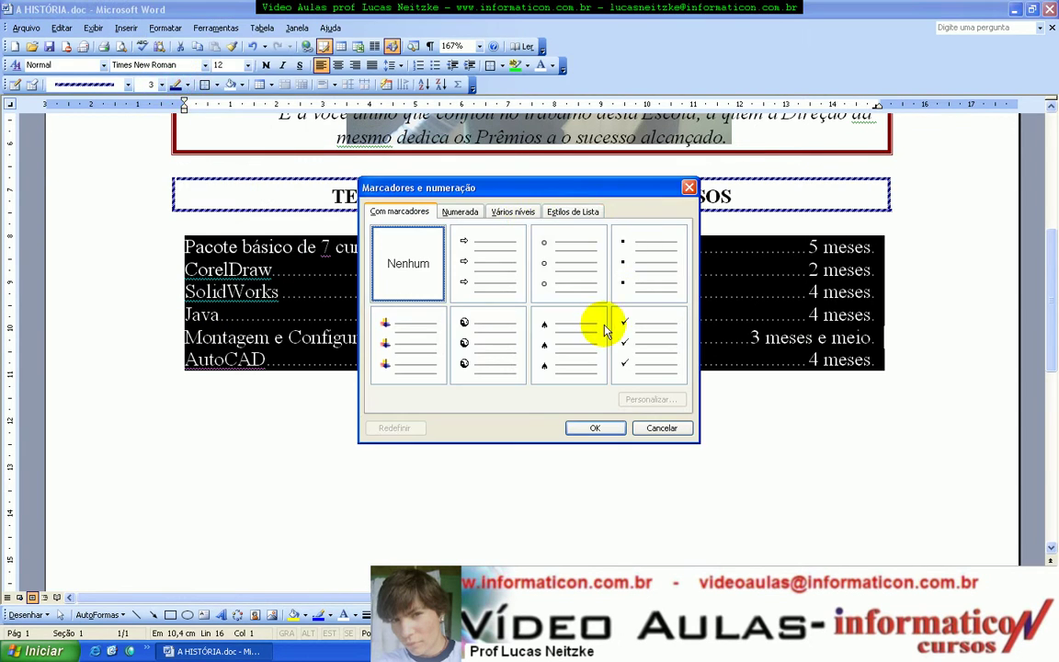
{"action": "left_click", "coordinate": [462, 214]}
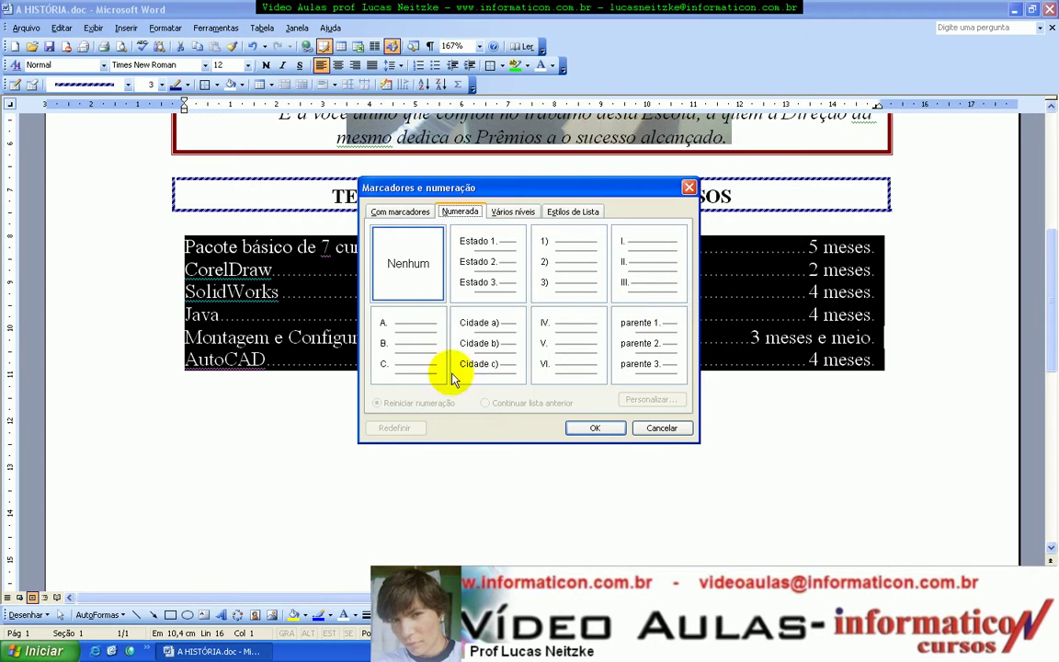
{"action": "left_click", "coordinate": [489, 281]}
{"action": "left_click", "coordinate": [561, 264]}
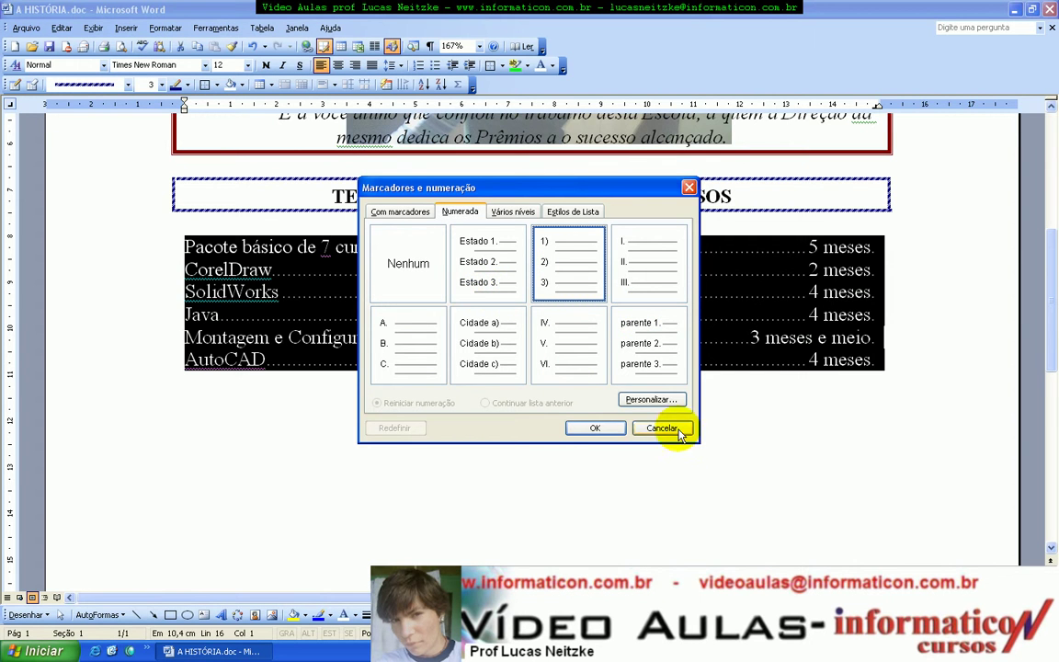
- Customise the numbering to keep the 1, 2, 3 style with a trailing period, '1.'
{"action": "left_click", "coordinate": [654, 399]}
{"action": "left_click", "coordinate": [496, 232]}
{"action": "left_click", "coordinate": [496, 237]}
{"action": "left_click", "coordinate": [492, 230]}
{"action": "left_click", "coordinate": [480, 253]}
{"action": "left_click", "coordinate": [483, 239]}
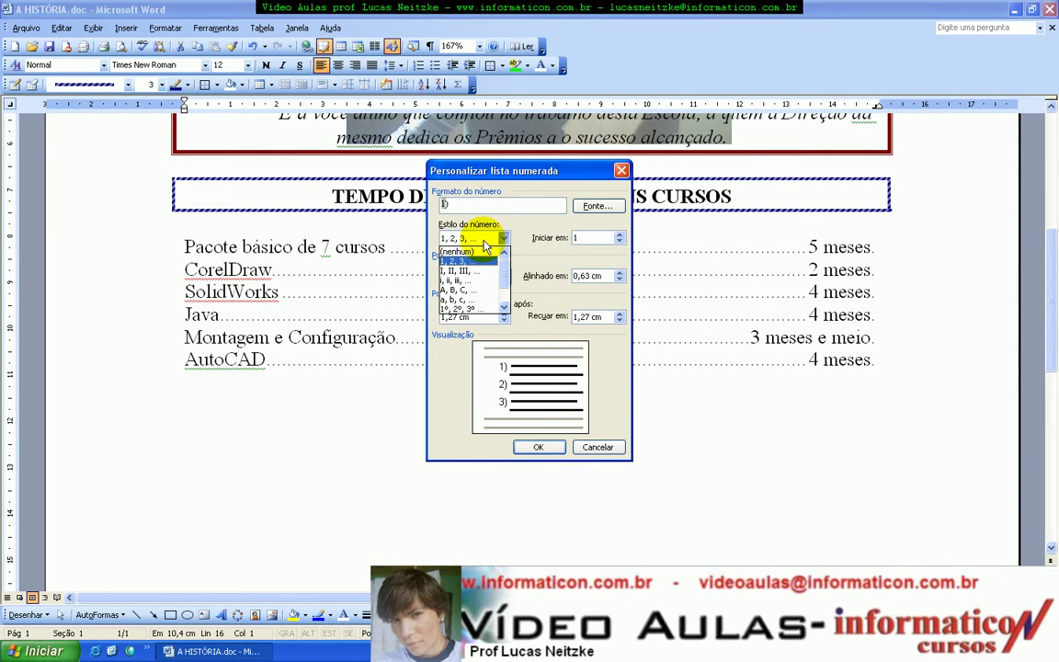
{"action": "left_click", "coordinate": [469, 206]}
{"action": "left_click", "coordinate": [476, 204]}
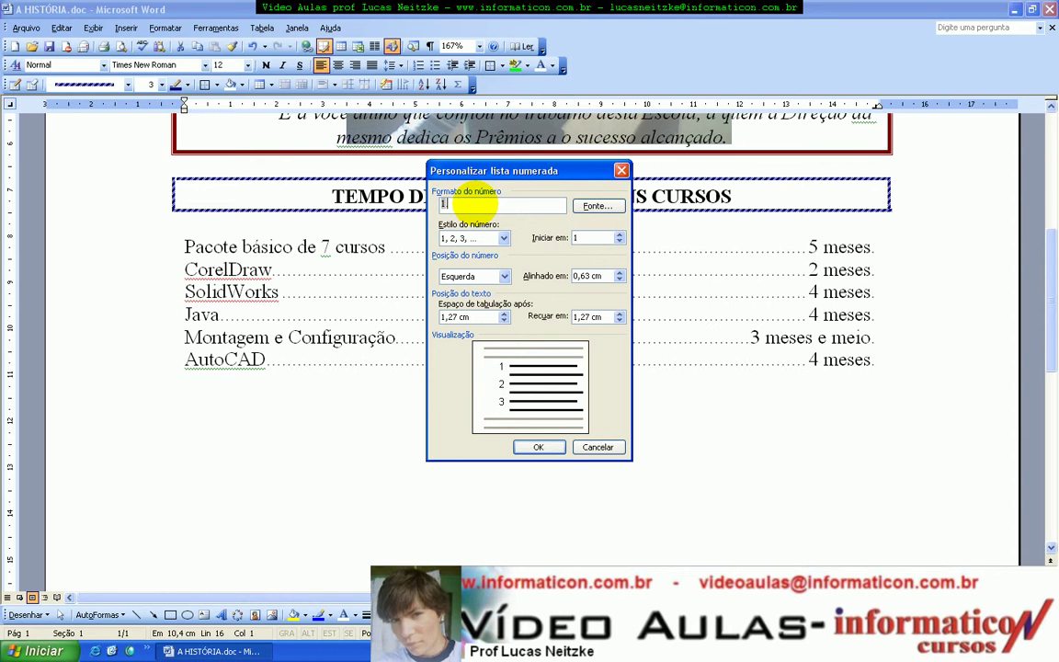
{"action": "type", "text": "."}
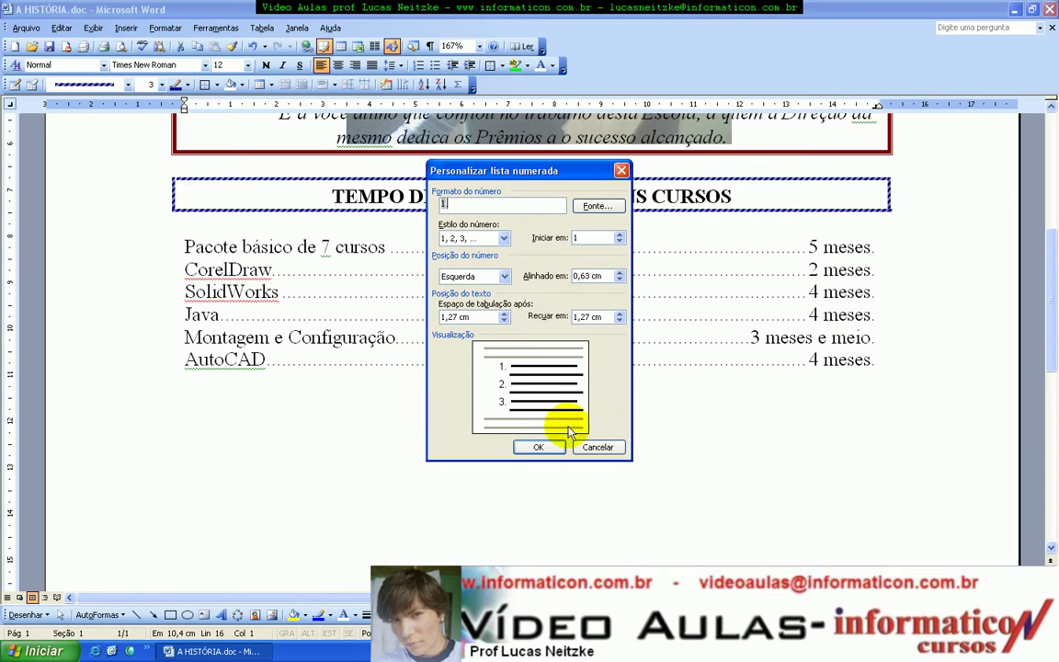
{"action": "left_click", "coordinate": [539, 449]}
{"action": "left_click", "coordinate": [454, 413]}
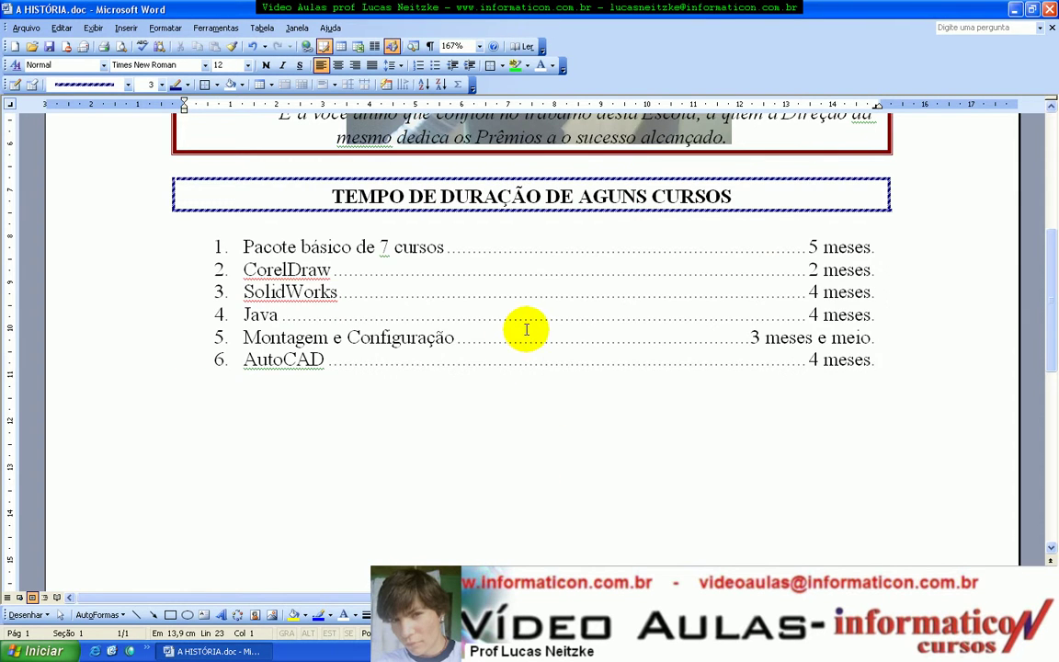
{"action": "scroll", "coordinate": [526, 328], "scroll_direction": "up", "scroll_amount": 3}
{"action": "middle_click", "coordinate": [516, 308]}
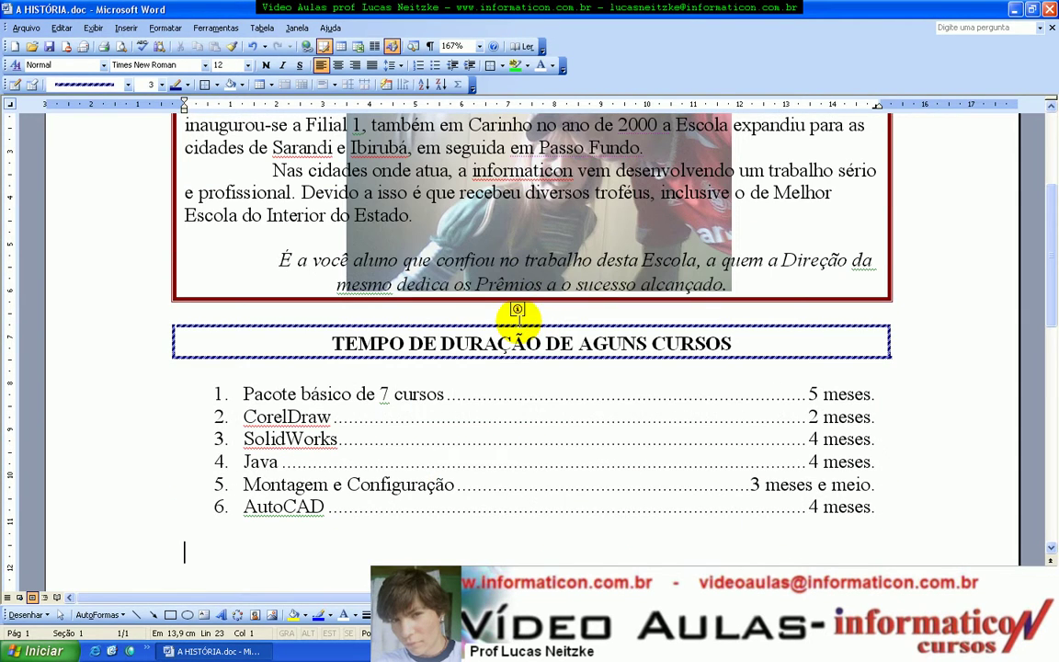
{"action": "left_click", "coordinate": [49, 46]}
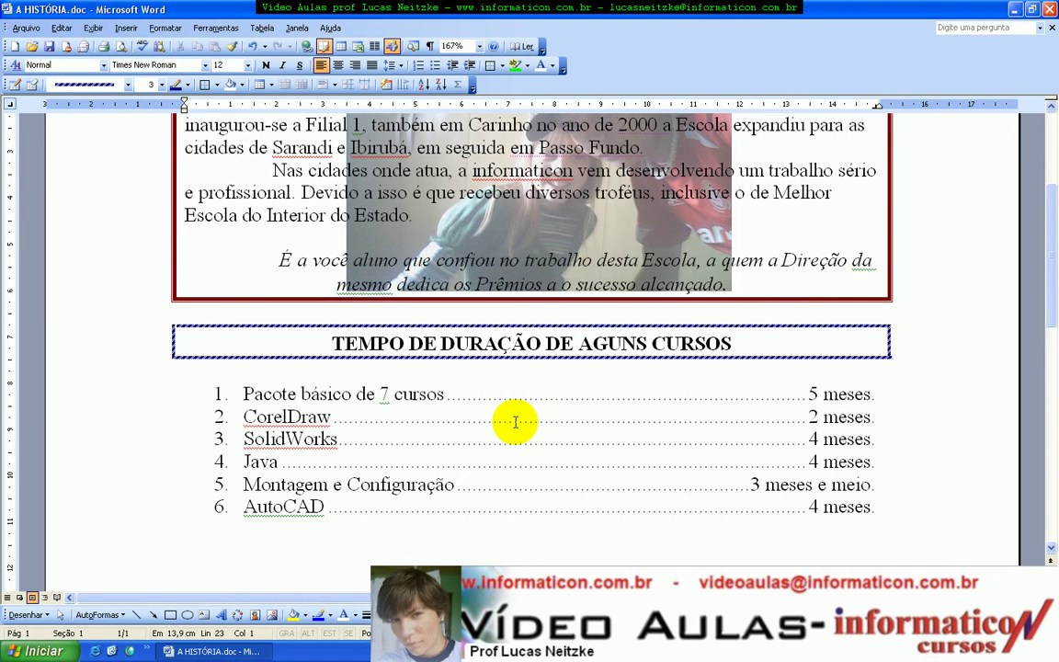
{"action": "scroll", "coordinate": [426, 534], "scroll_direction": "up", "scroll_amount": 2}
{"action": "scroll", "coordinate": [427, 529], "scroll_direction": "down", "scroll_amount": 2}
{"action": "scroll", "coordinate": [421, 525], "scroll_direction": "down", "scroll_amount": 1}
{"action": "scroll", "coordinate": [391, 512], "scroll_direction": "down", "scroll_amount": 1}
{"action": "scroll", "coordinate": [390, 512], "scroll_direction": "down", "scroll_amount": 3}
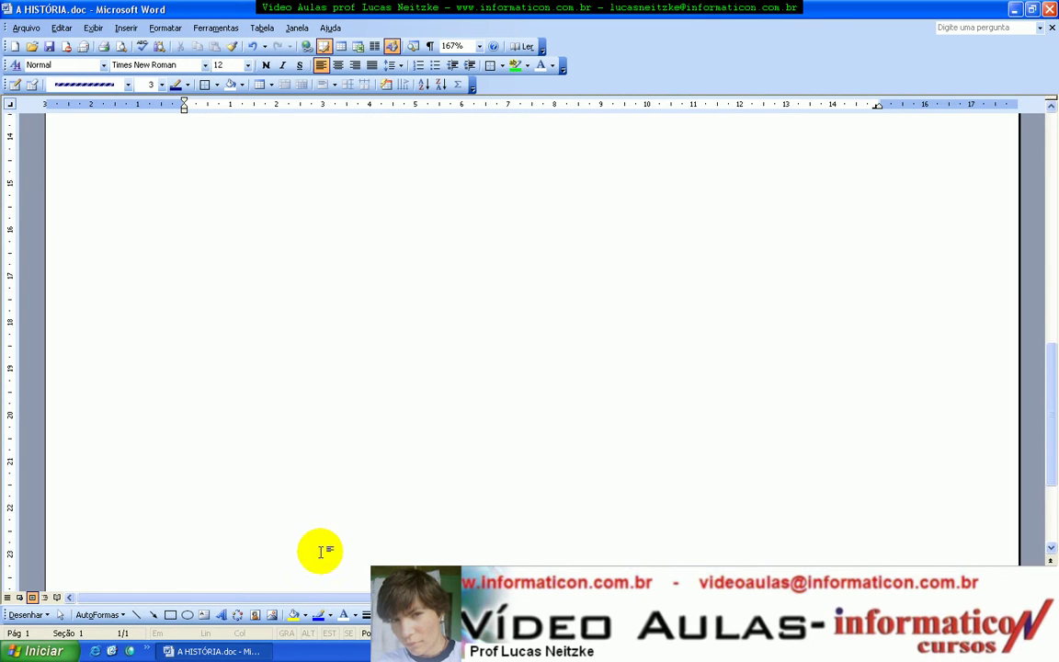
{"action": "scroll", "coordinate": [279, 373], "scroll_direction": "up", "scroll_amount": 3}
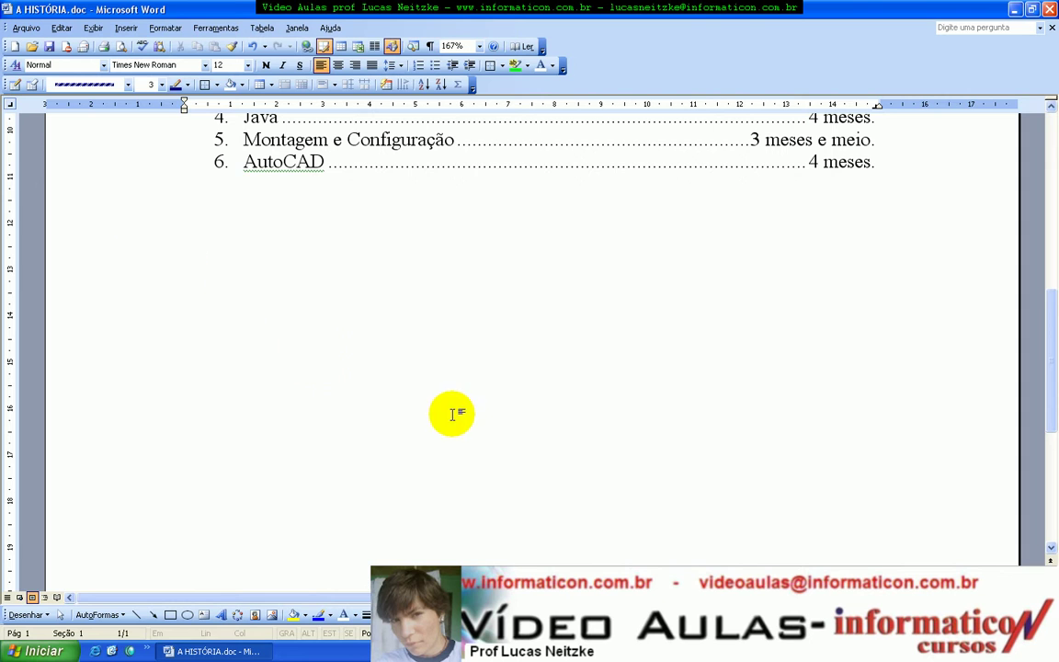
{"action": "scroll", "coordinate": [378, 397], "scroll_direction": "down", "scroll_amount": 4}
{"action": "scroll", "coordinate": [312, 414], "scroll_direction": "down", "scroll_amount": 1}
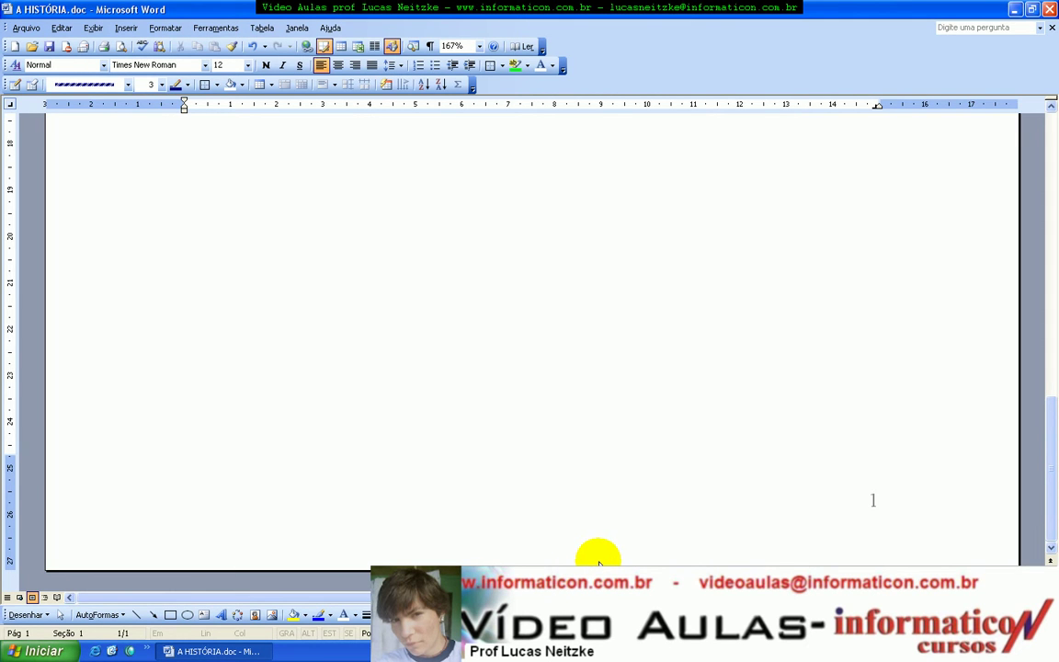
{"action": "key", "text": "BackSpace"}
{"action": "key", "text": "BackSpace"}
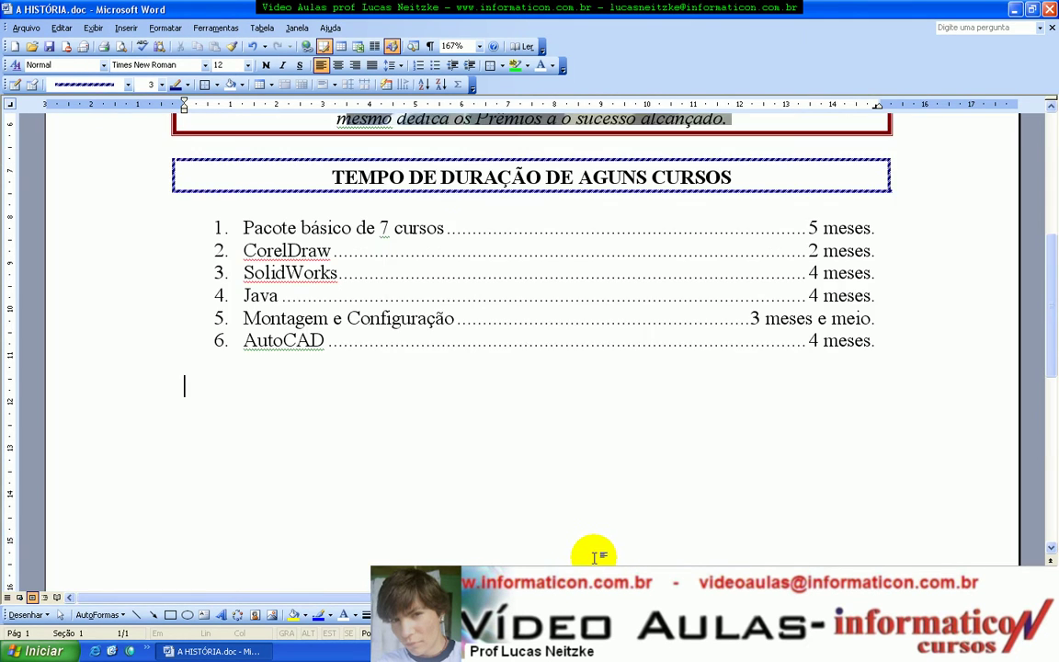